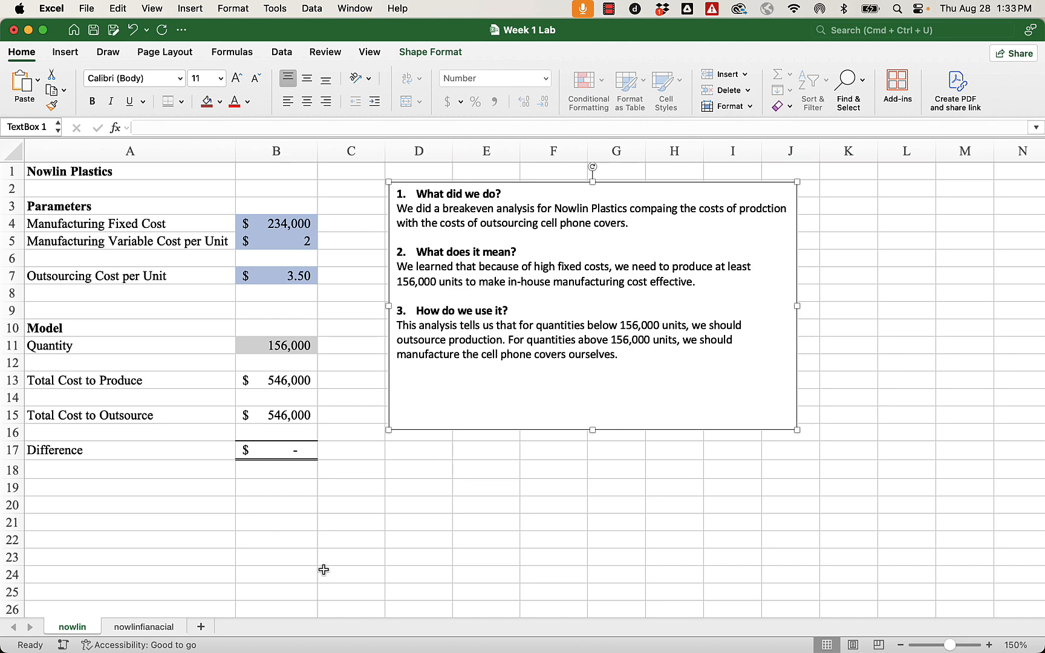
Examine the monthly revenue and cost data on the nowlinfianacial sheet, including its header row, month column and the May record.
click(161, 630)
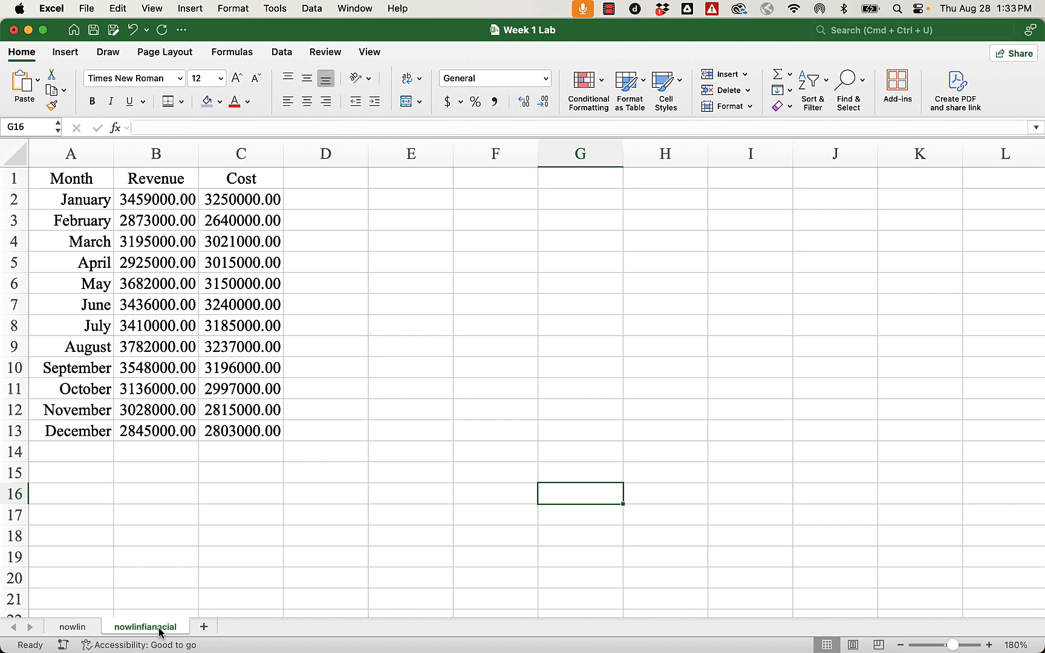
click(70, 149)
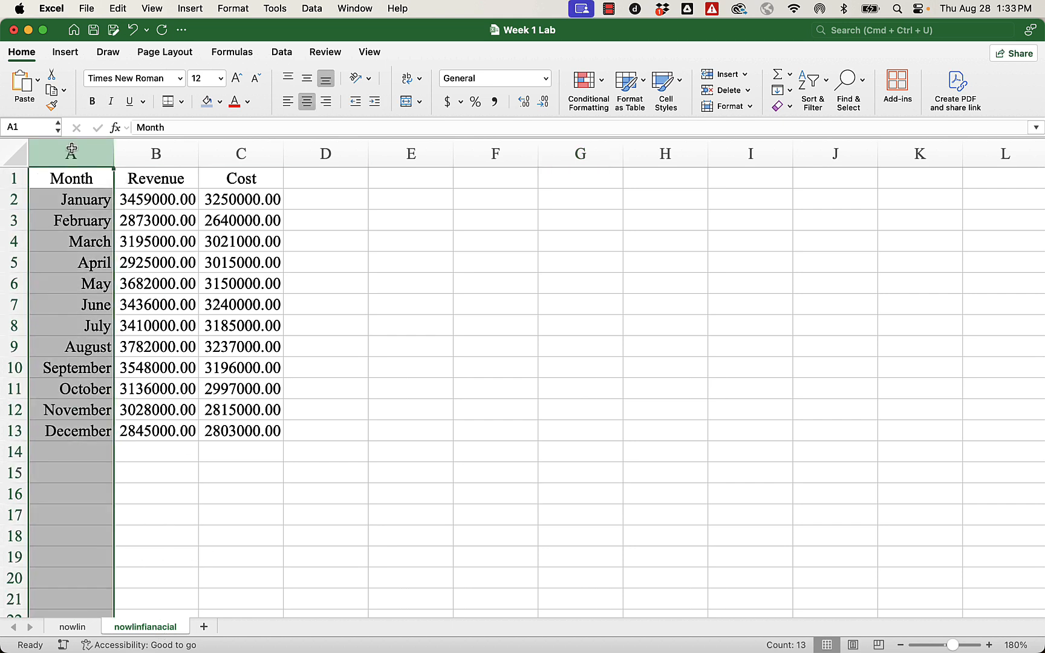
click(169, 148)
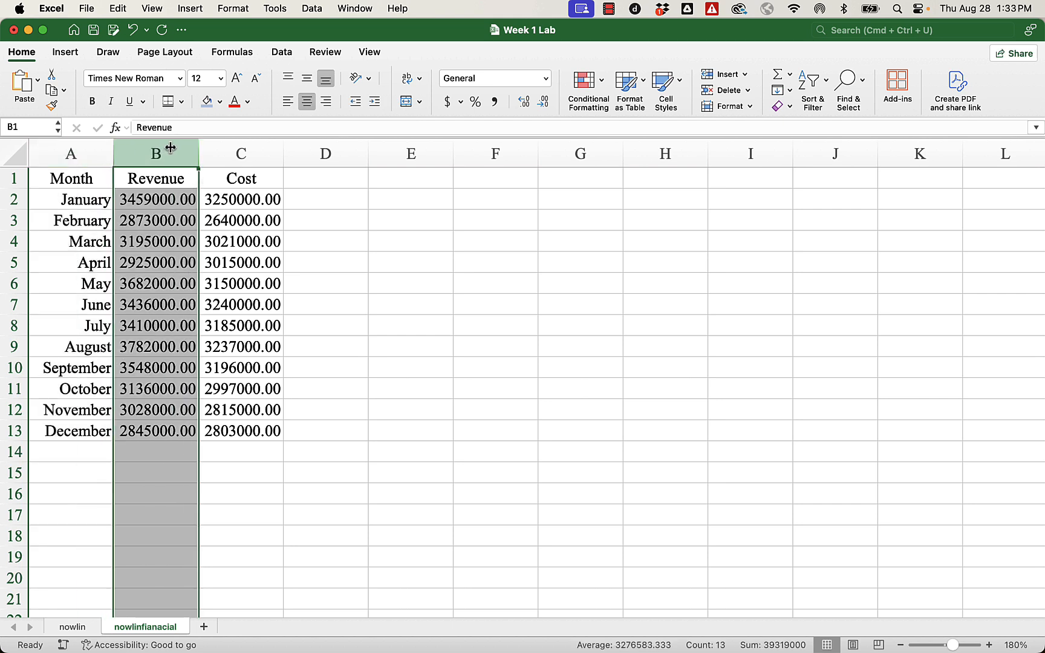
click(232, 152)
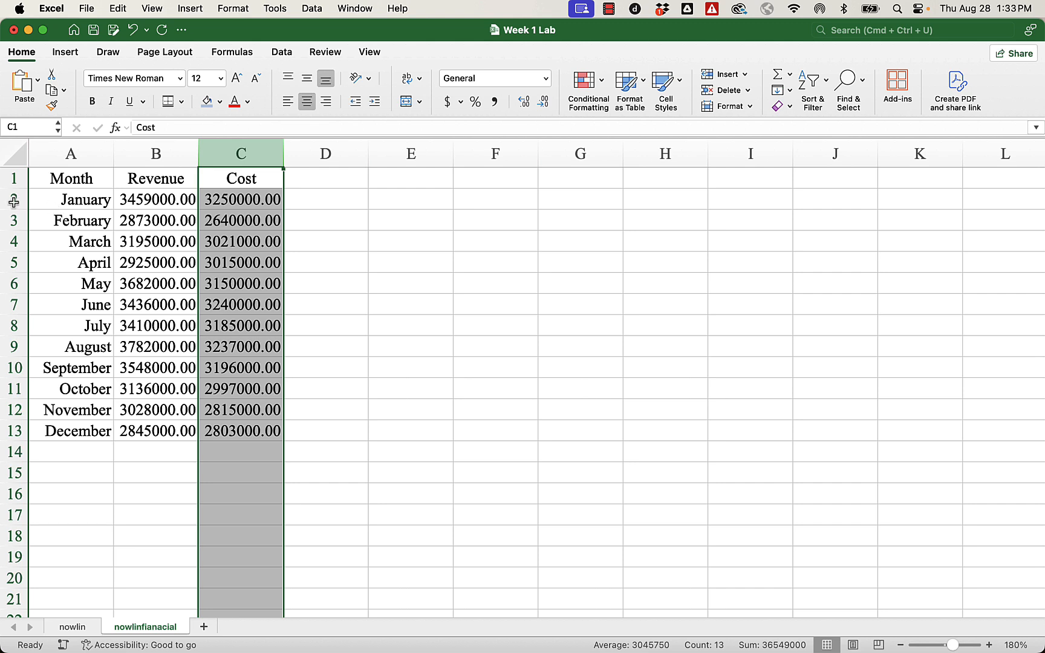
click(12, 179)
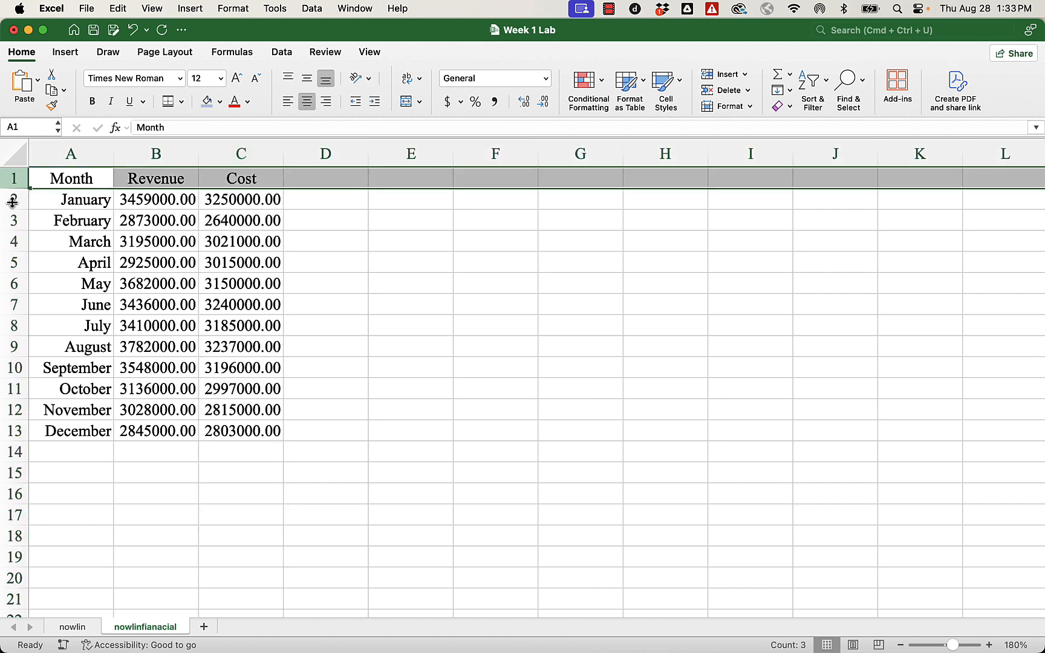
drag(60, 200, 63, 439)
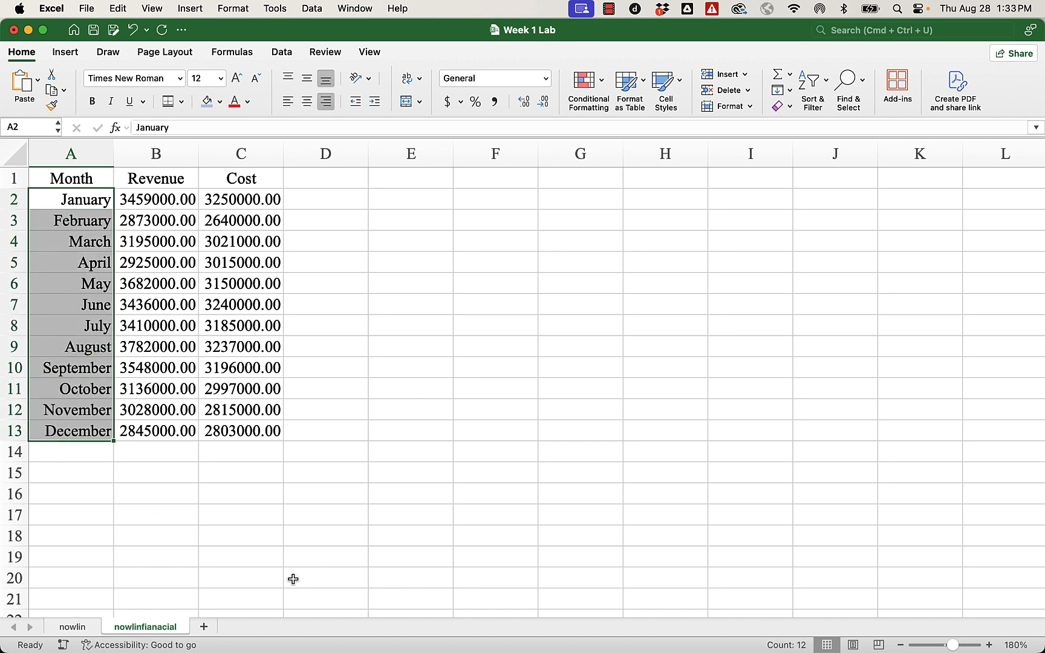
click(13, 283)
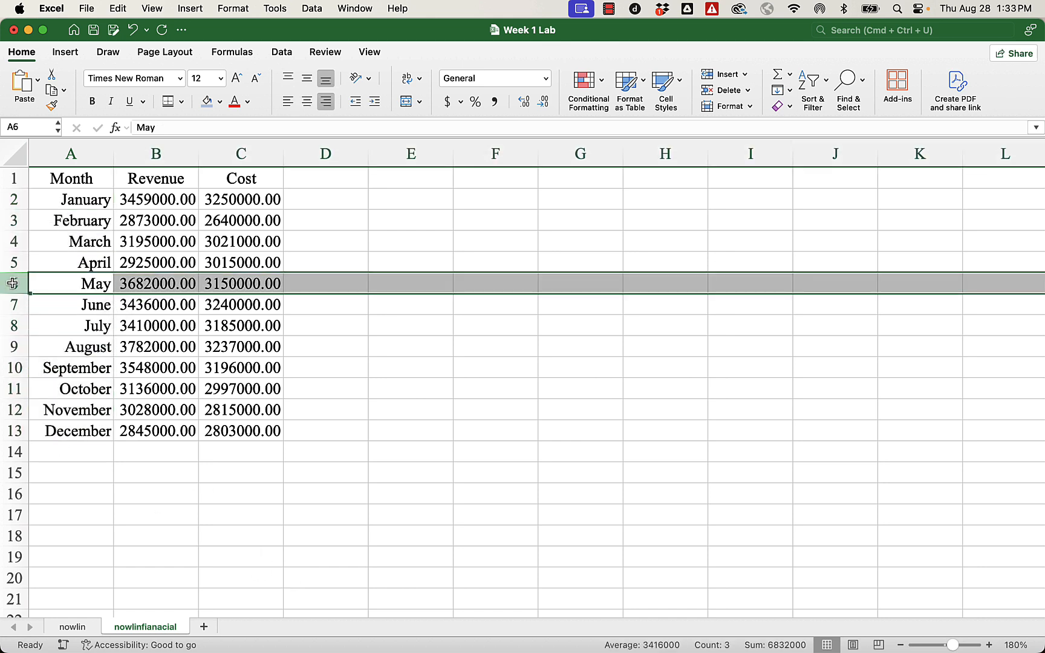
click(83, 284)
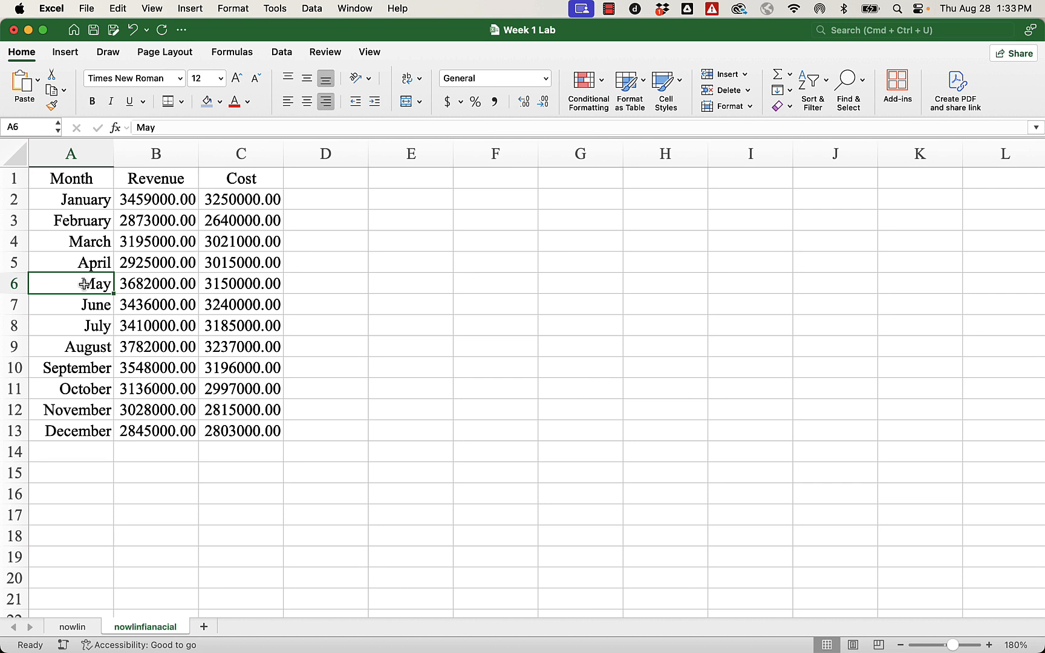
click(143, 284)
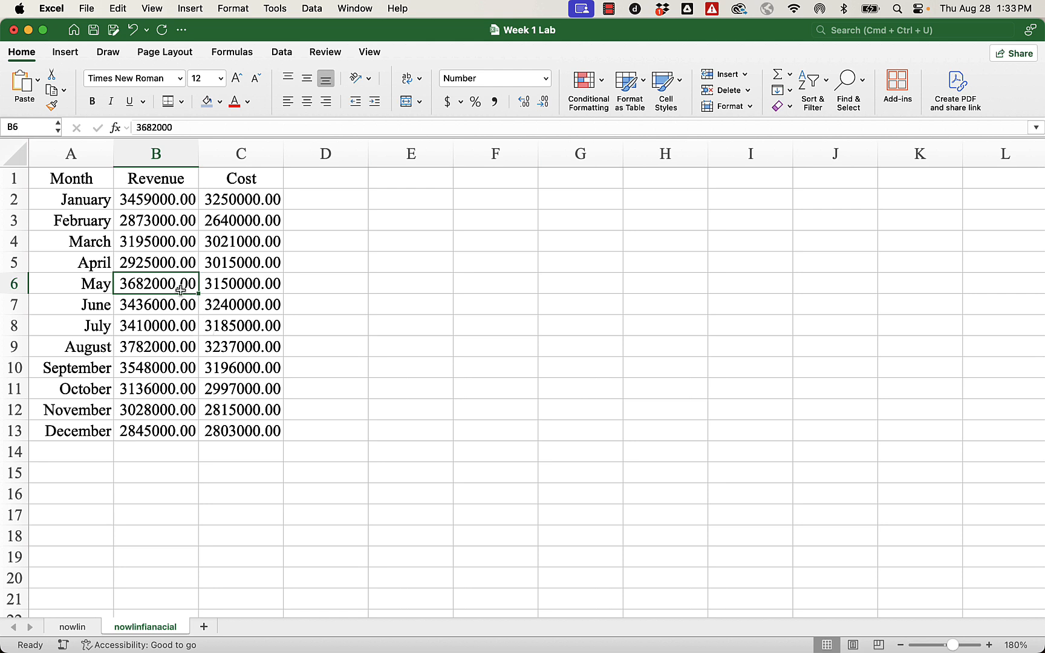
click(221, 288)
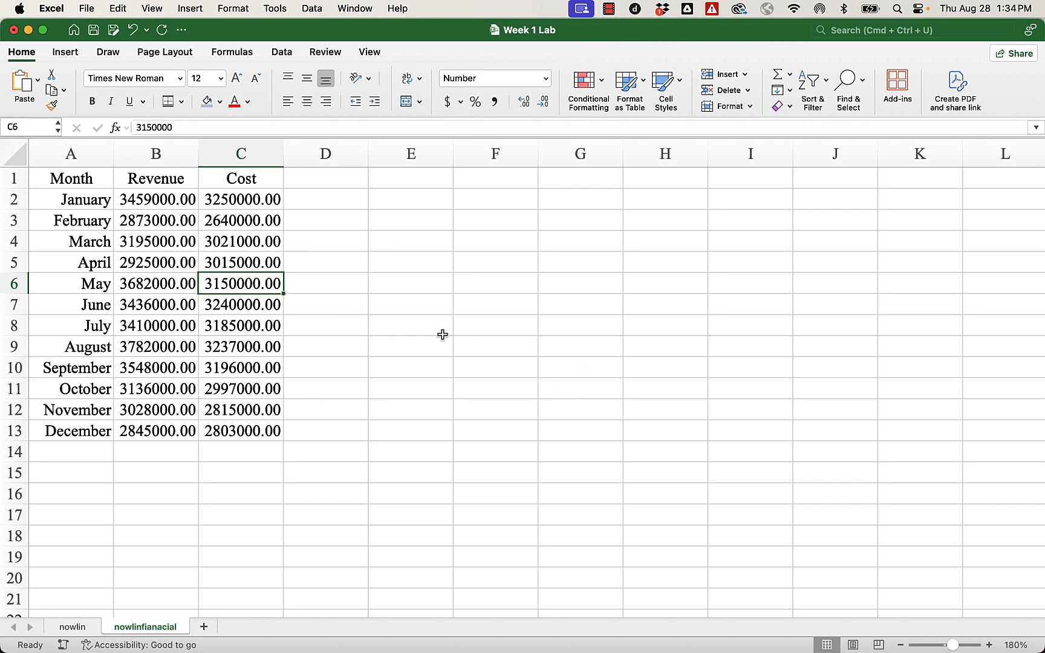
Format the revenue and cost values in B2:C13 as accounting dollars with no decimal places.
drag(147, 204, 222, 430)
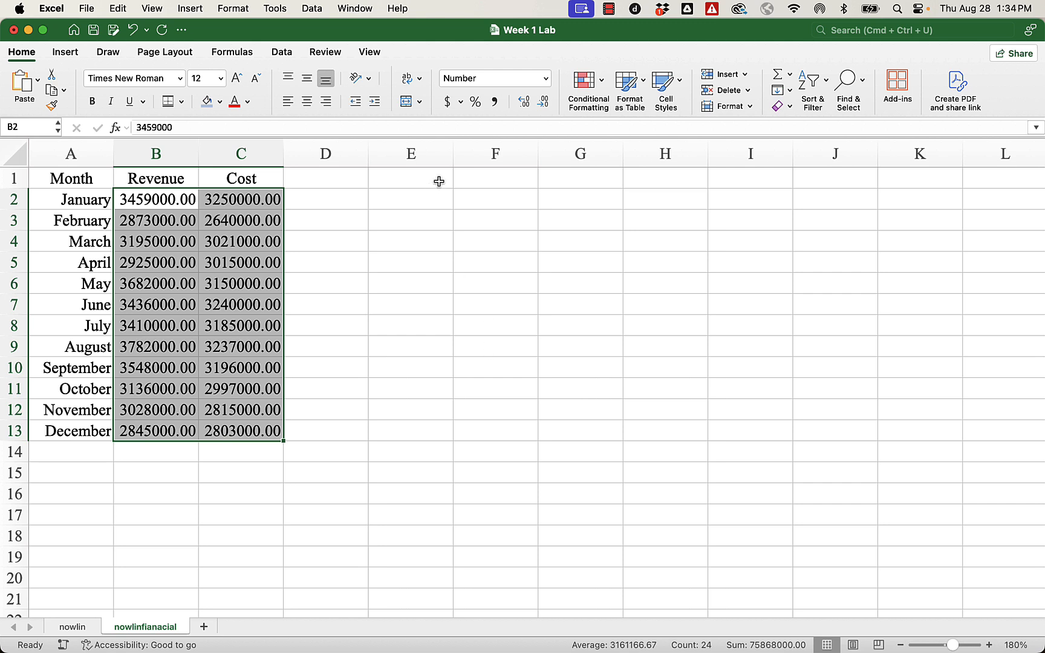
click(447, 103)
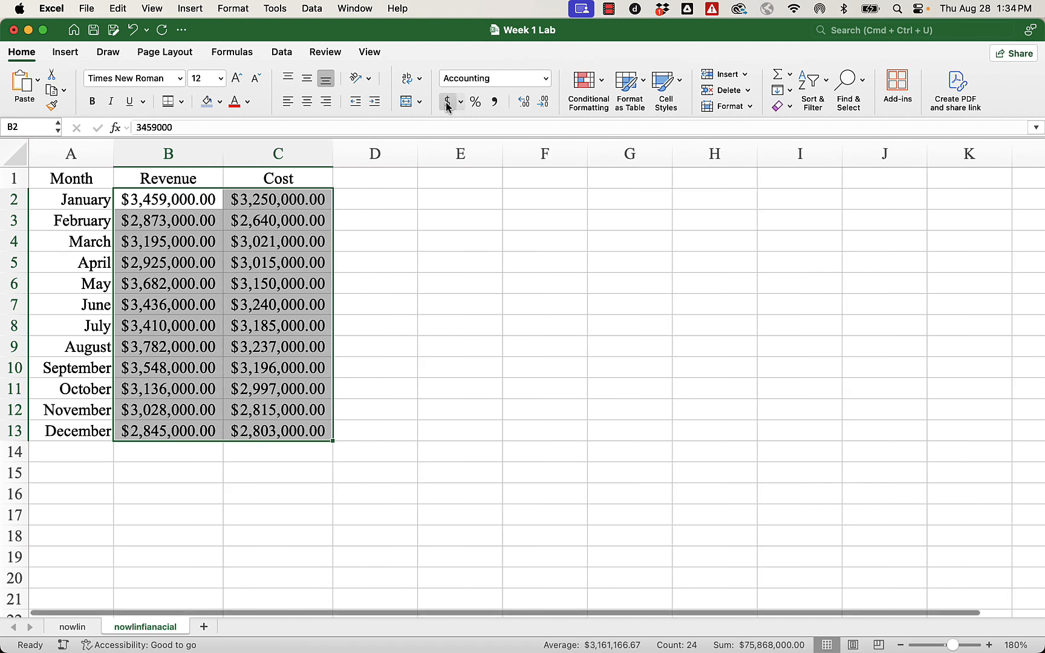
click(543, 102)
click(542, 102)
click(516, 387)
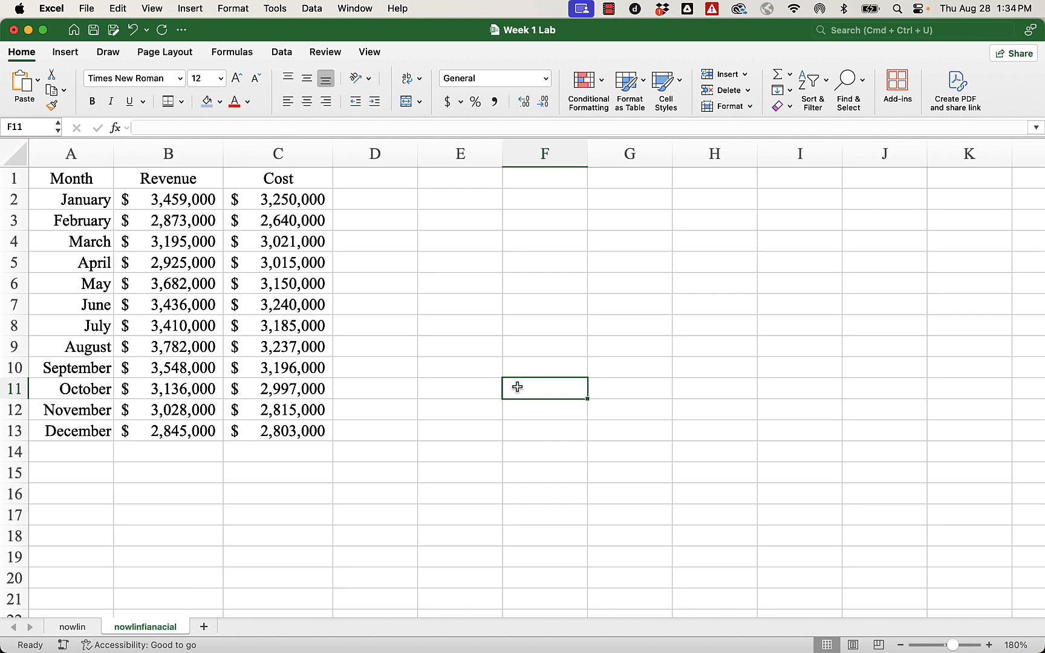
Bold the header row and add the headings Profit in D1 and After-Tax Profit in E1.
click(14, 178)
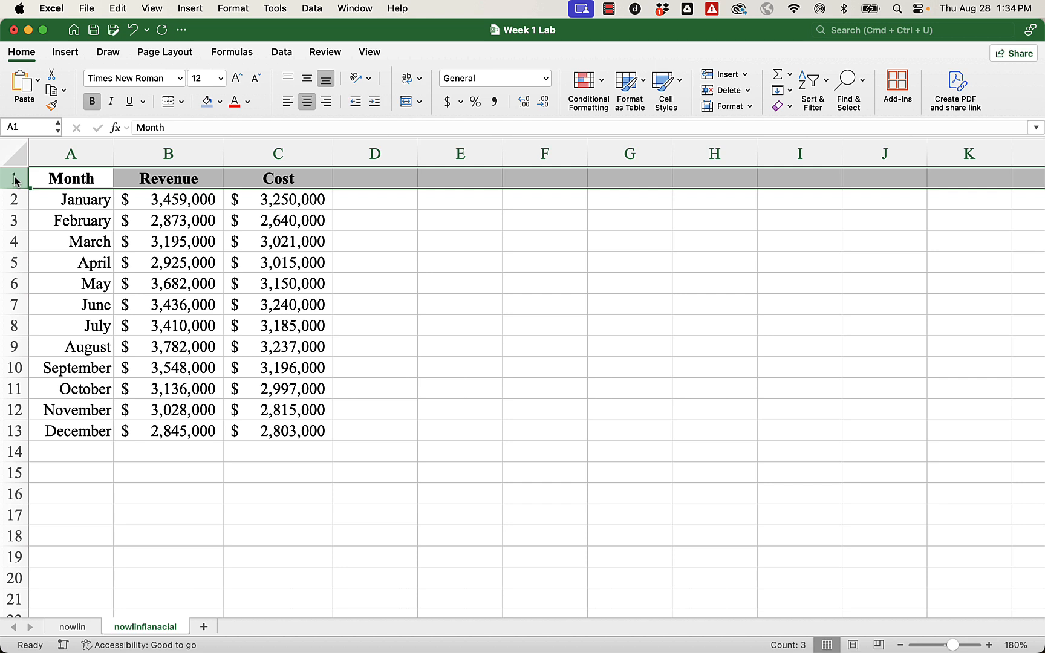
click(486, 306)
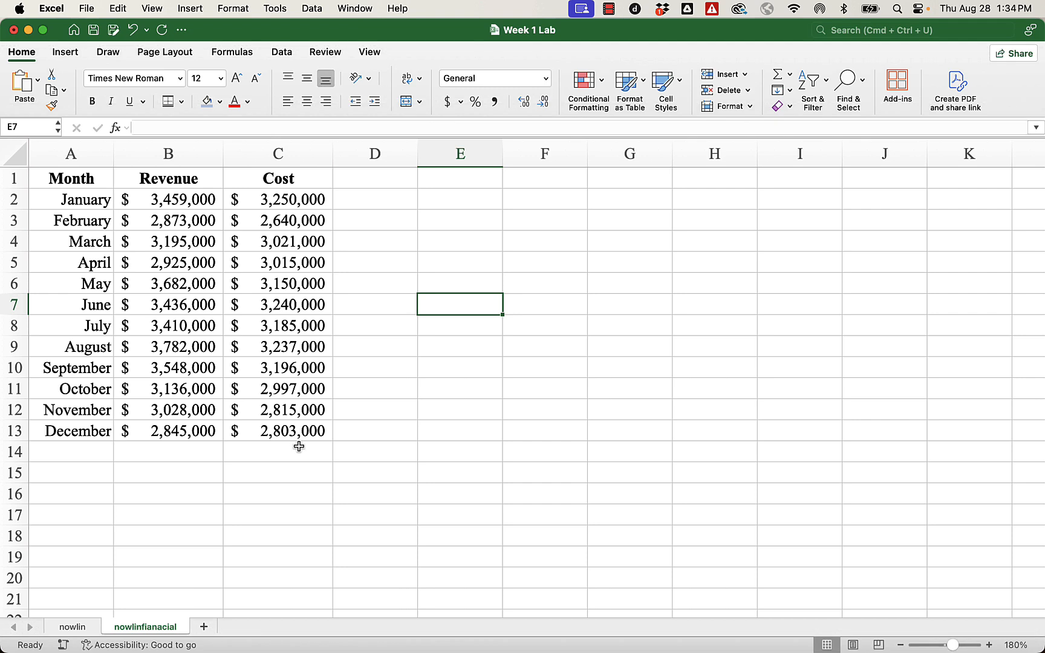
click(371, 179)
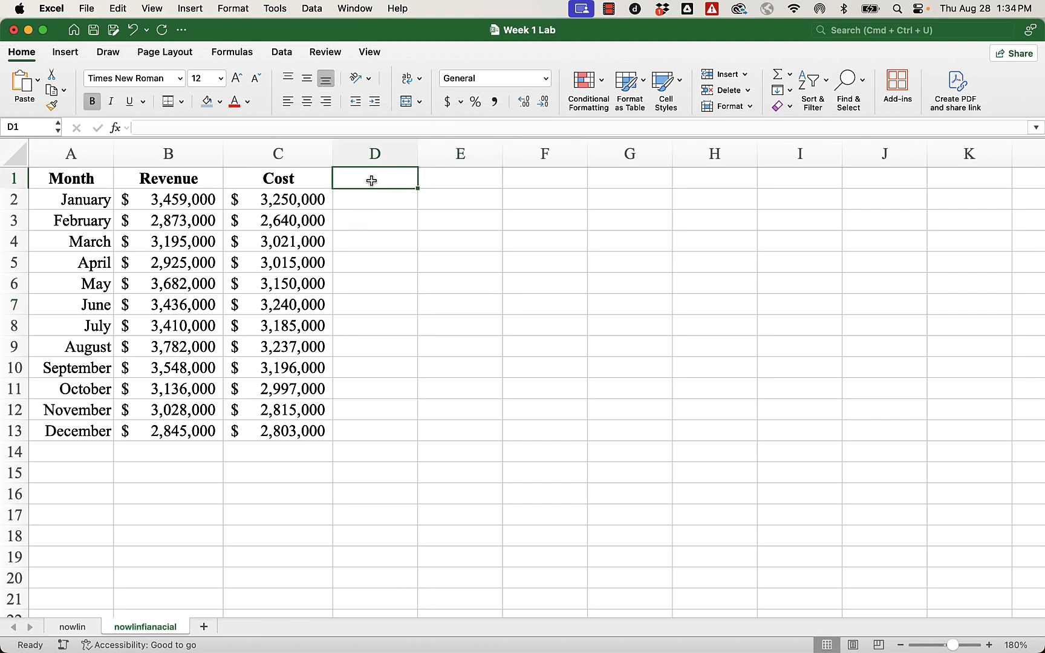
text(Profit)
key(Tab)
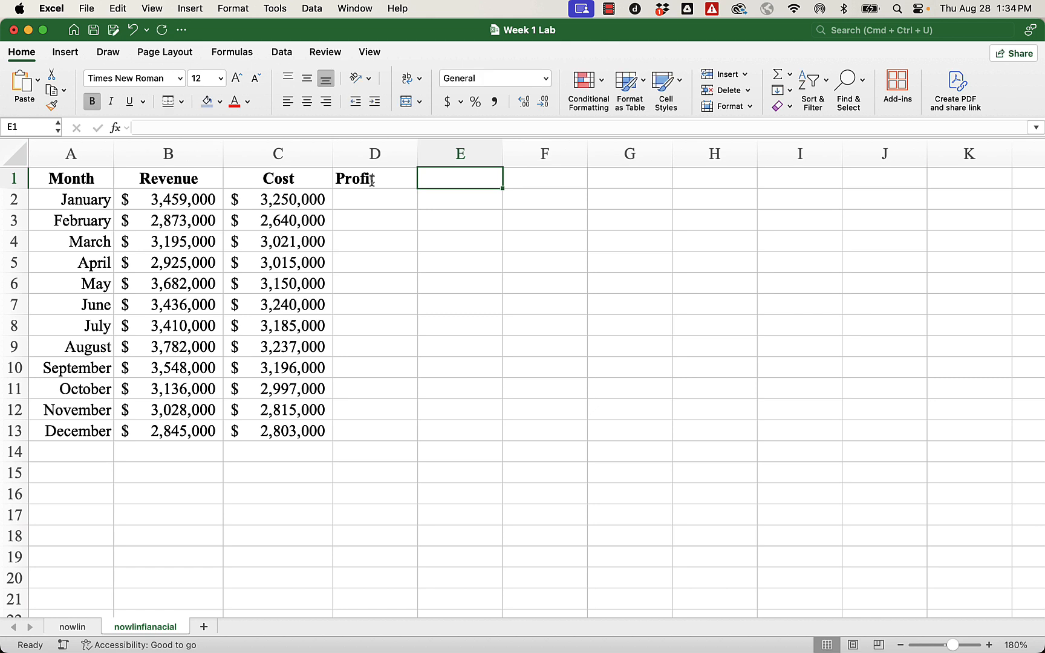
text(After)
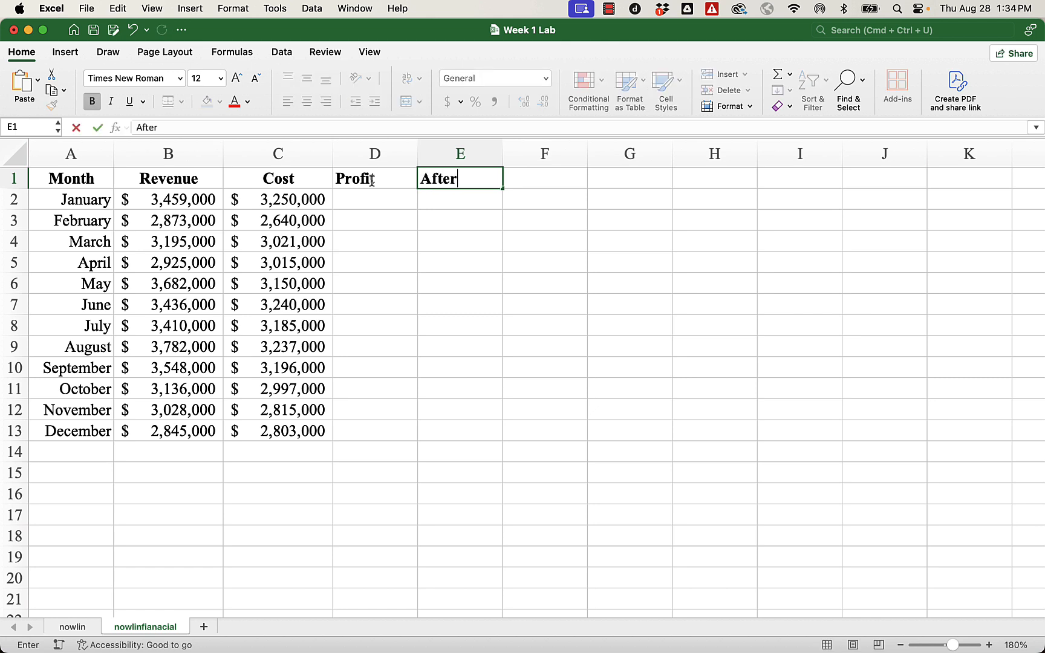
text(-Tax Profit)
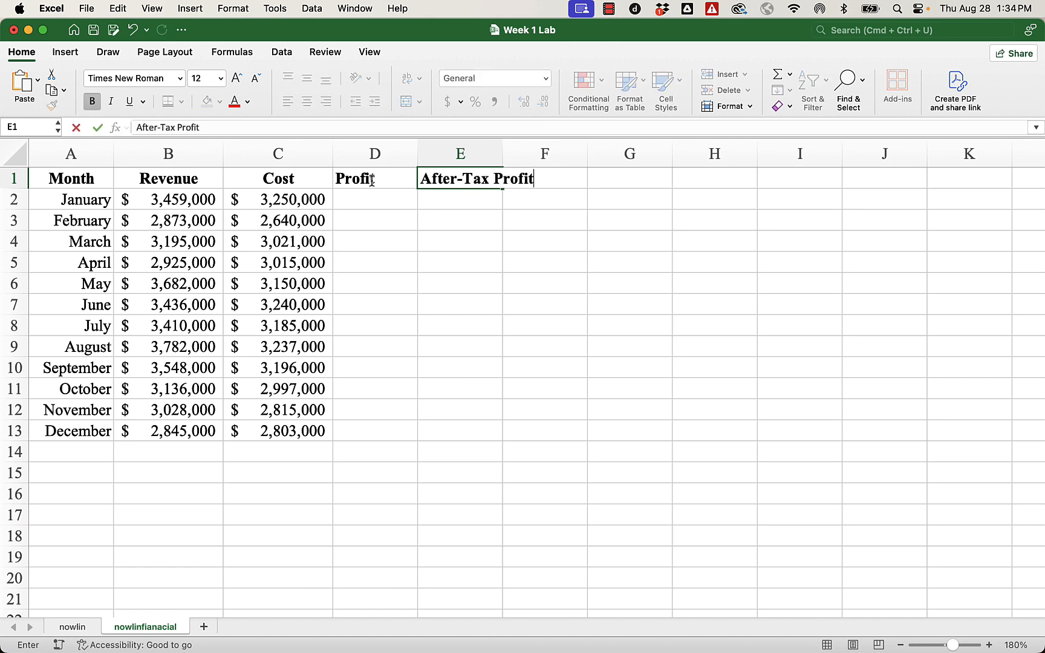
key(Return)
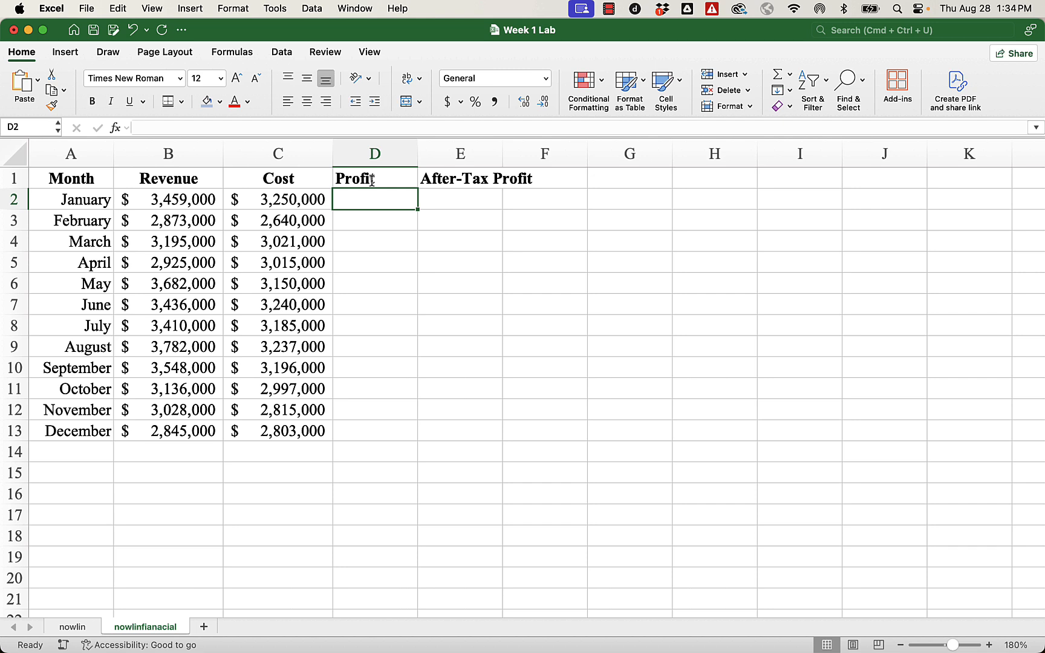
click(494, 282)
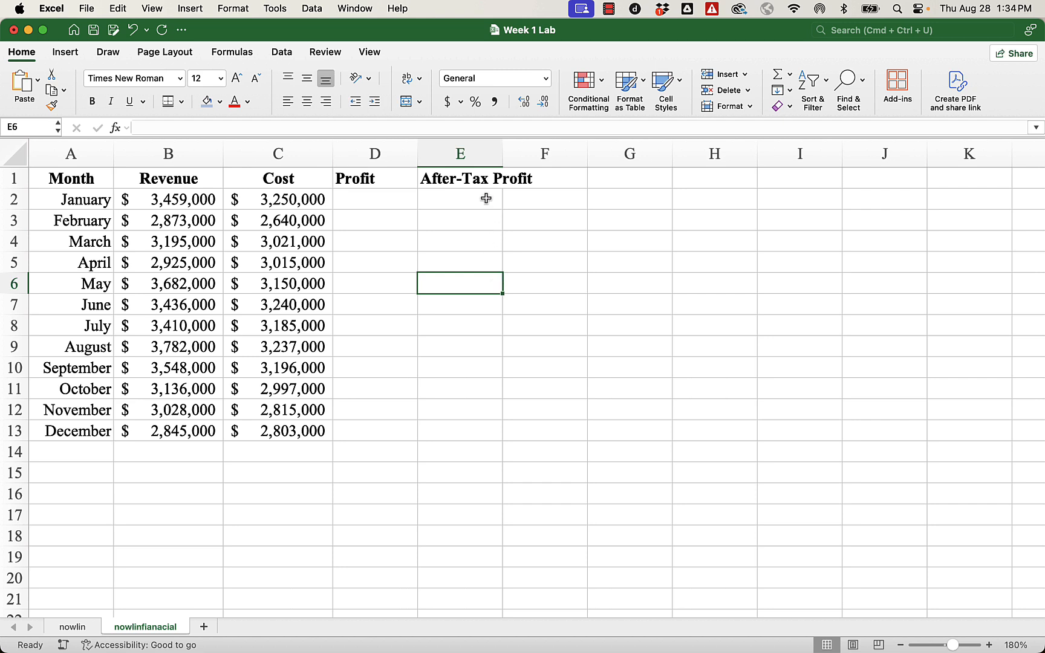
click(471, 179)
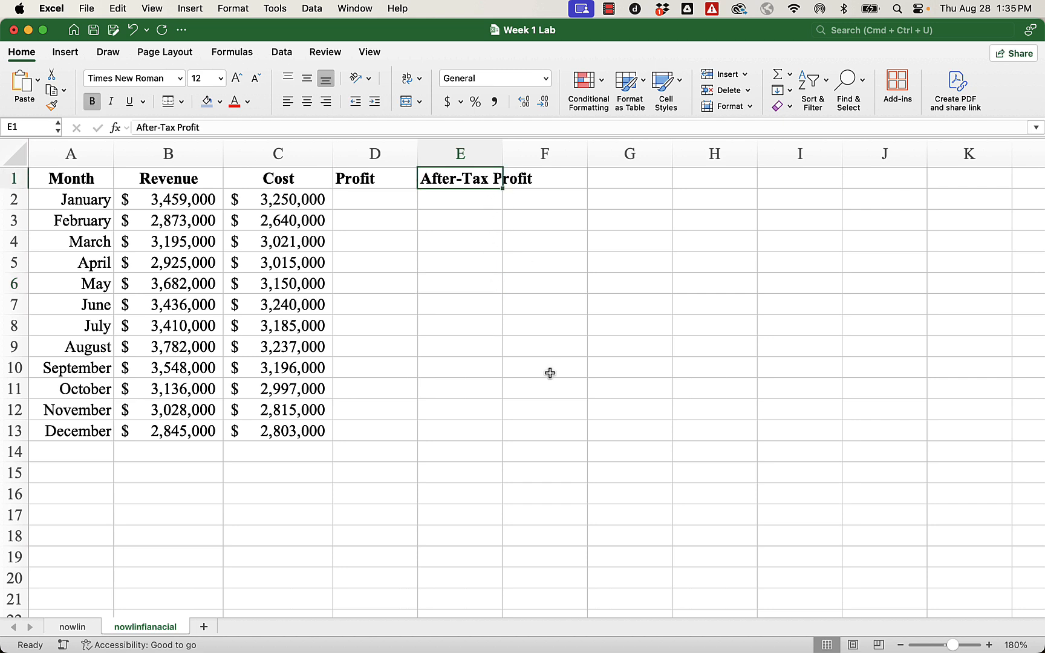
click(347, 179)
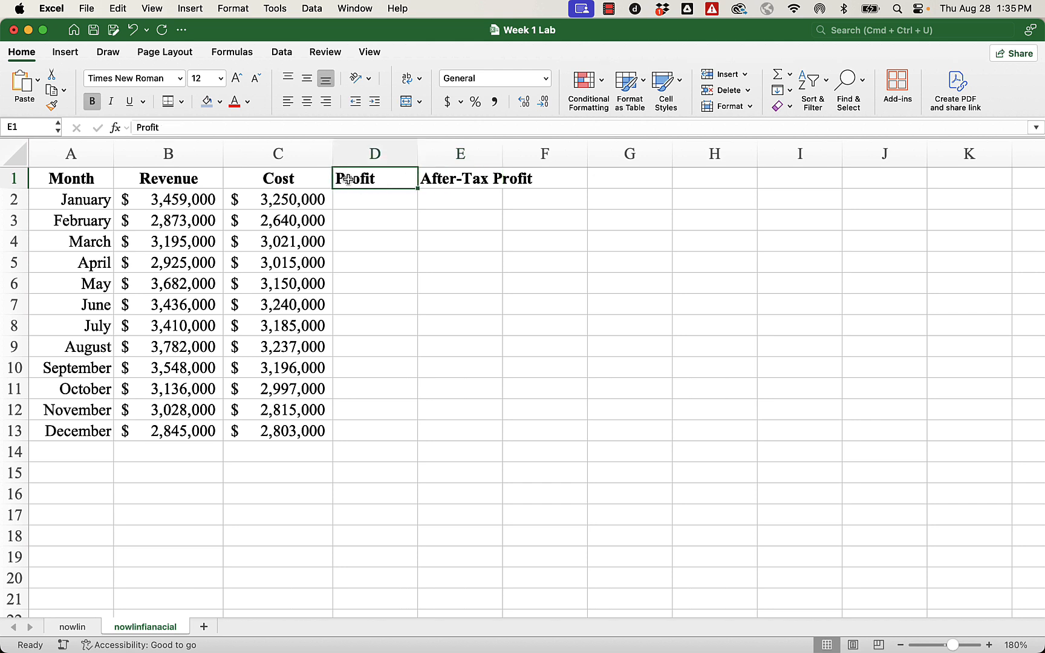
click(441, 180)
click(457, 339)
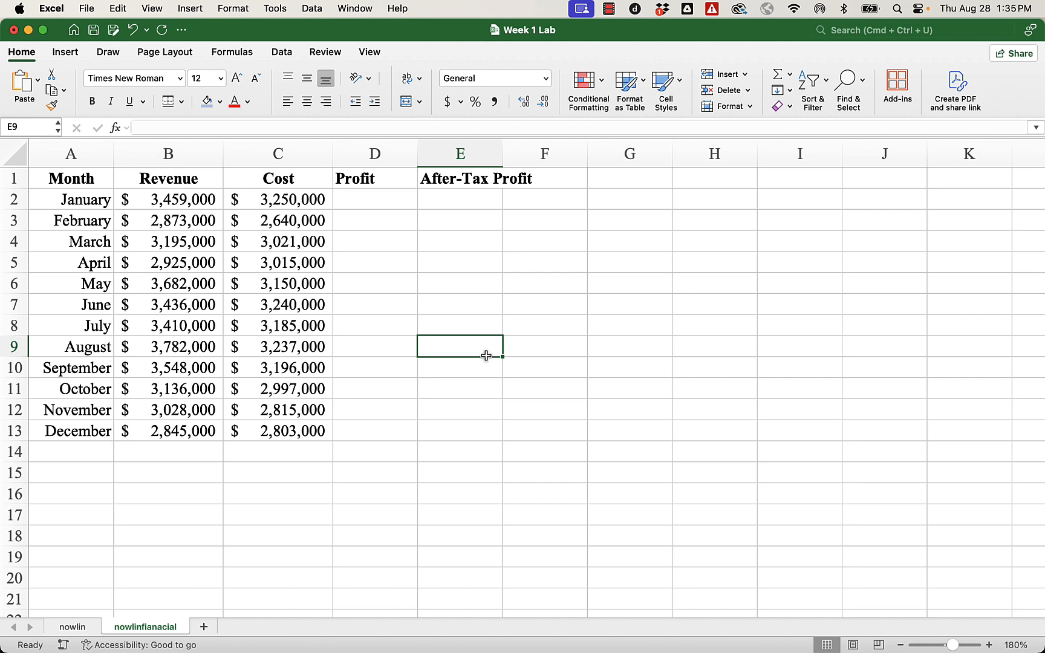
Center the headings across row 1 and wrap their text so After-Tax Profit fits within its column.
click(13, 177)
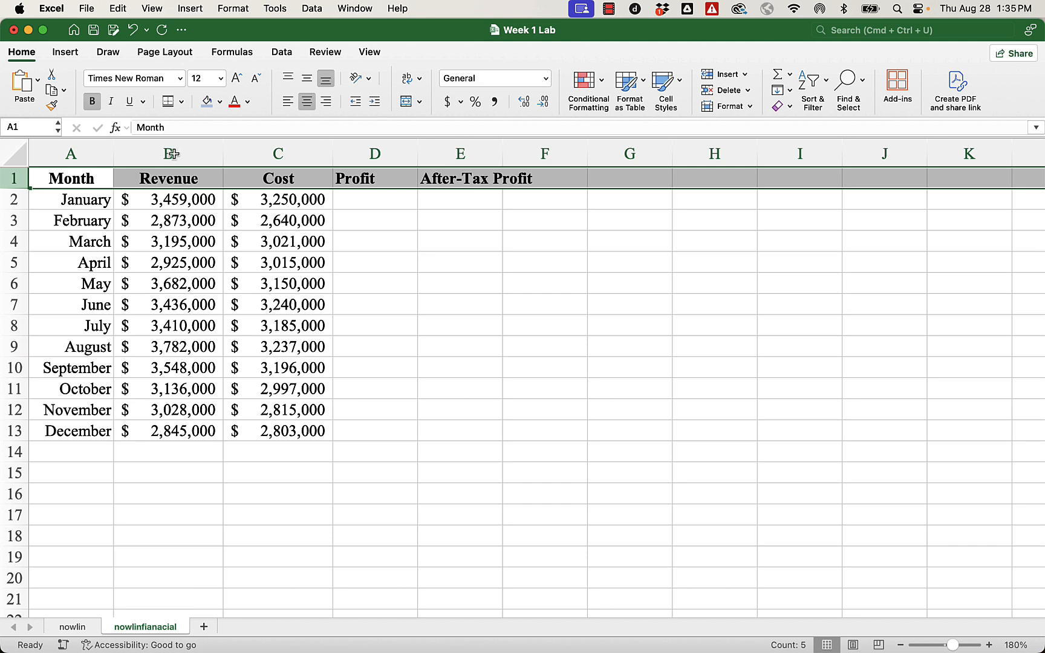
click(307, 103)
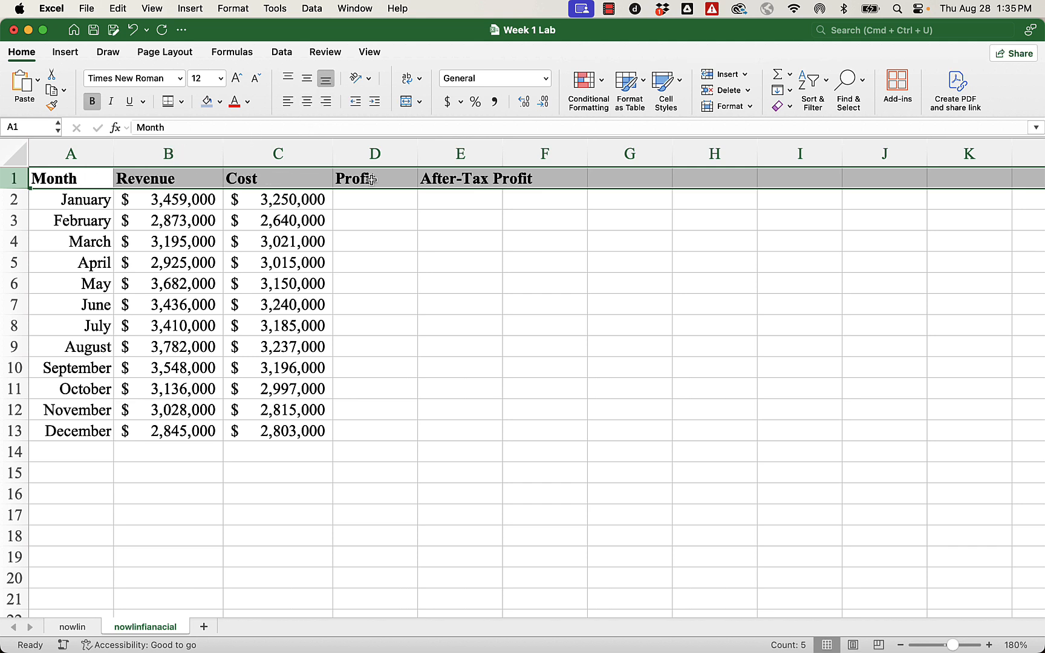
click(307, 103)
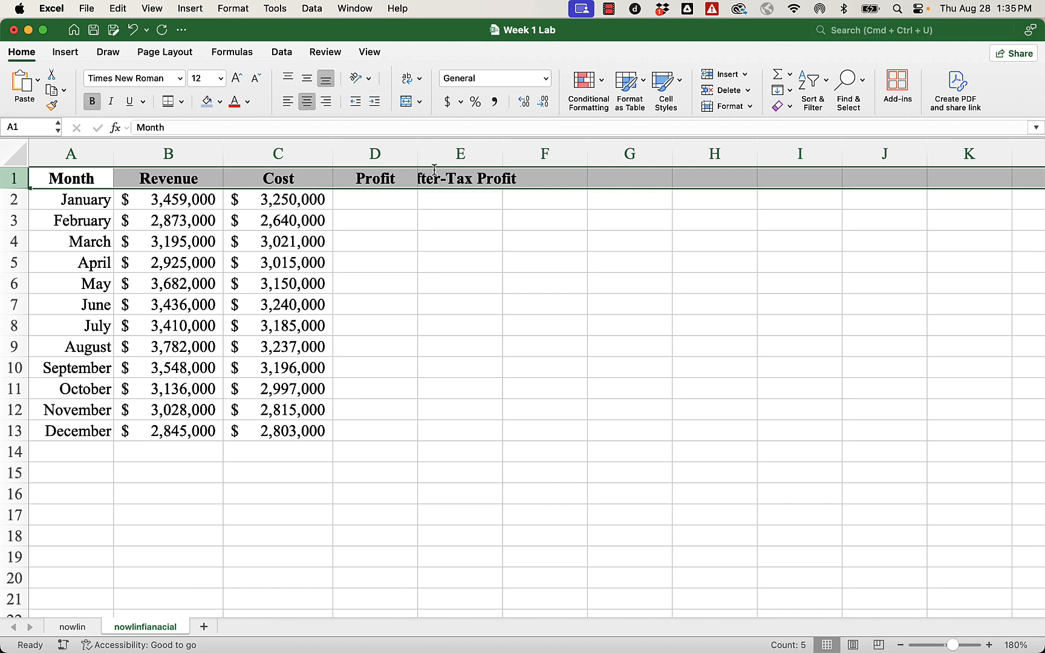
click(409, 84)
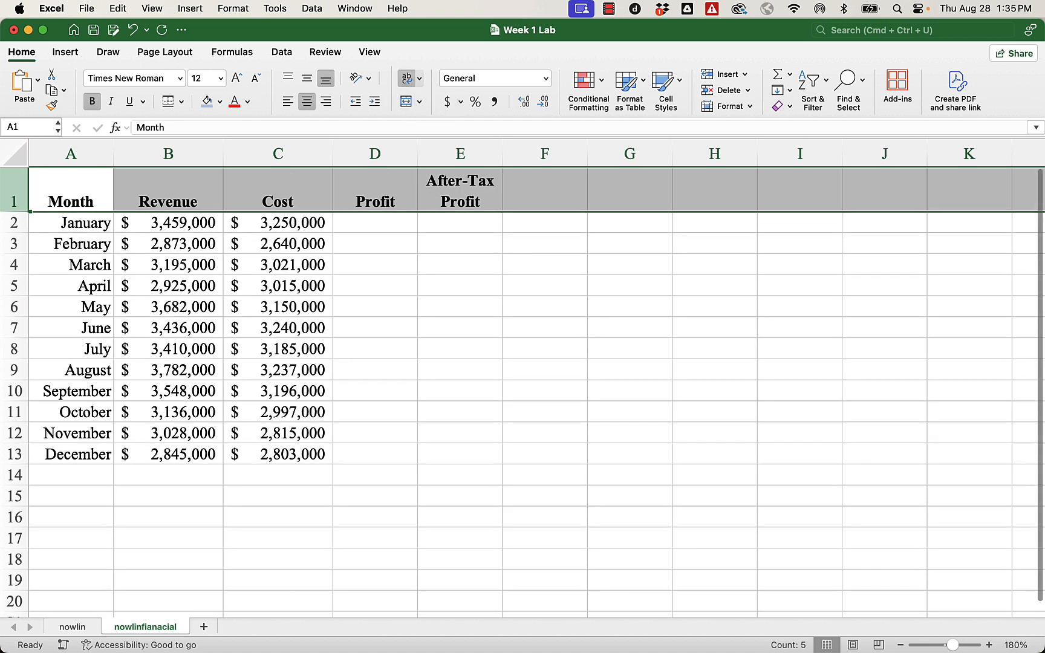
click(491, 446)
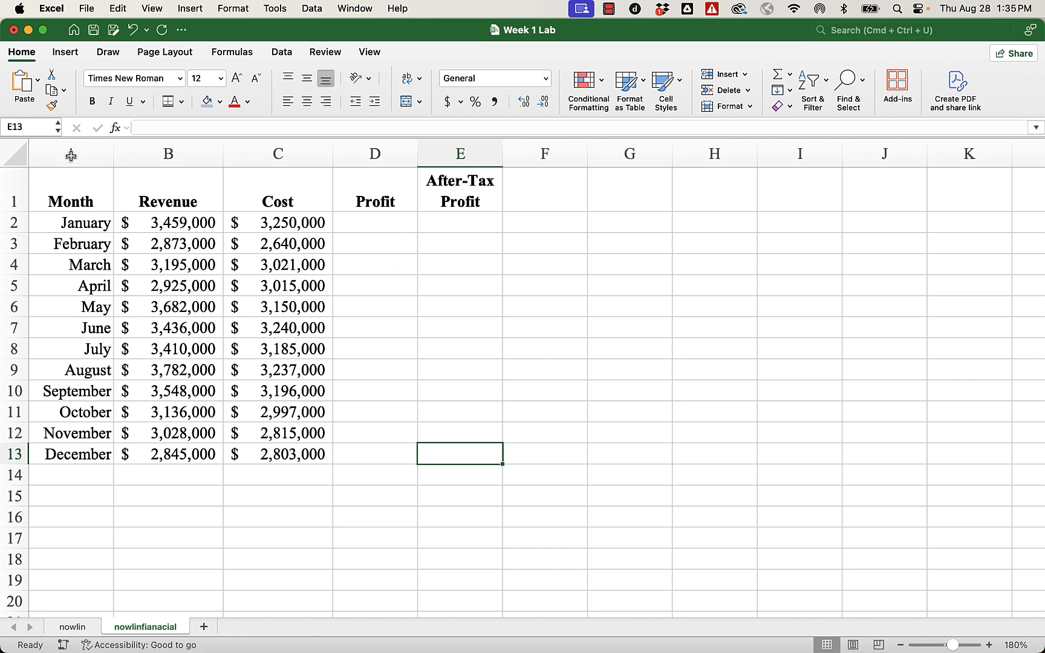
Make columns A through E equally wide, matching the width of the Revenue column.
drag(71, 154, 431, 173)
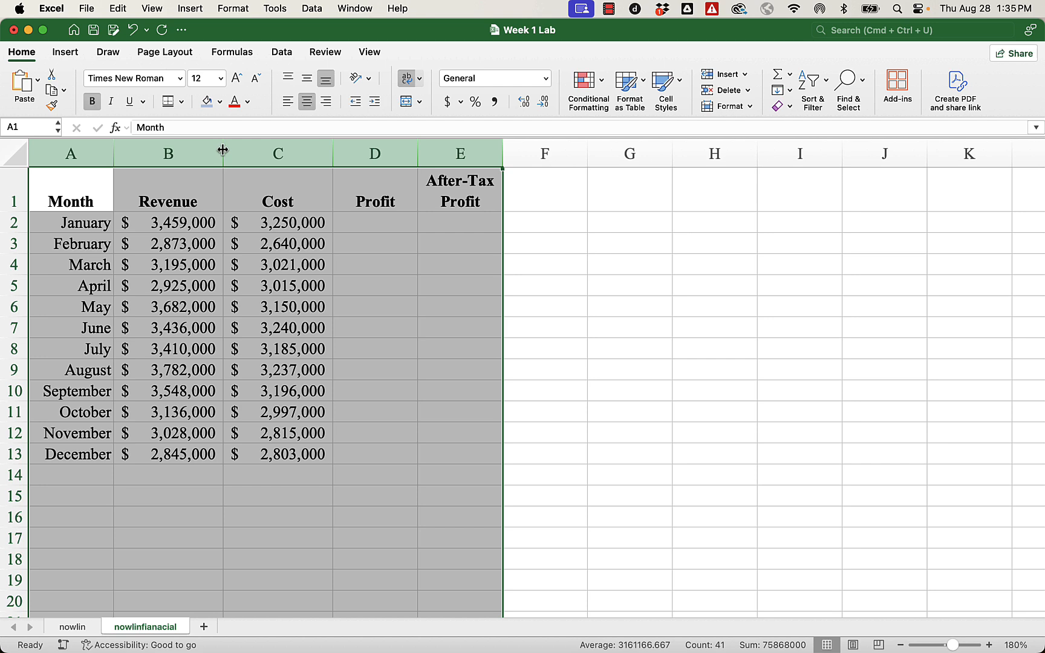
drag(221, 151, 222, 148)
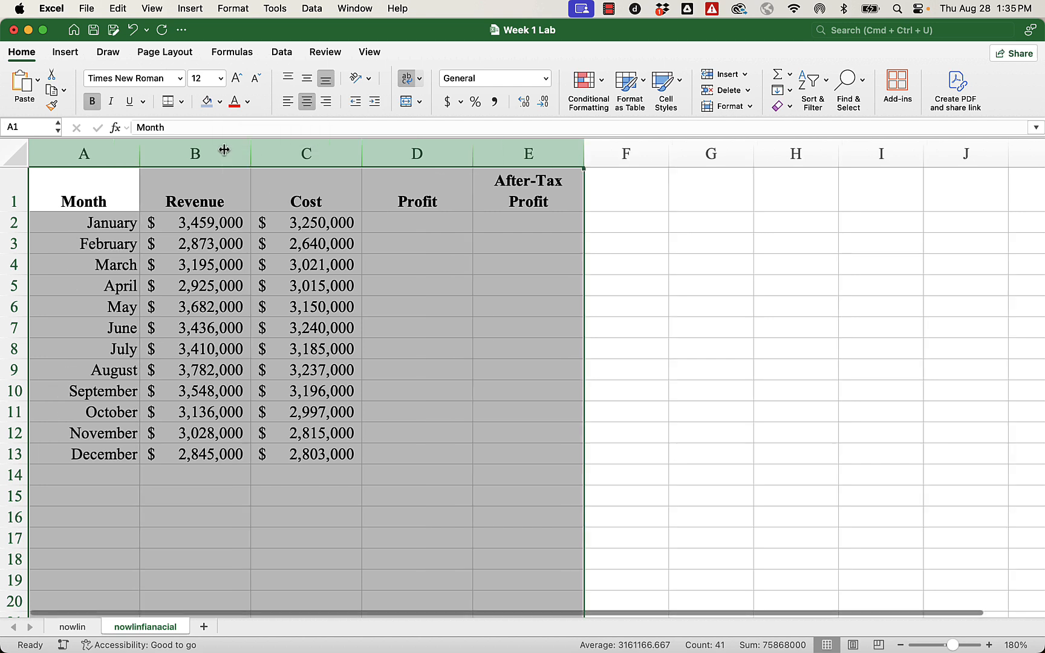
click(432, 413)
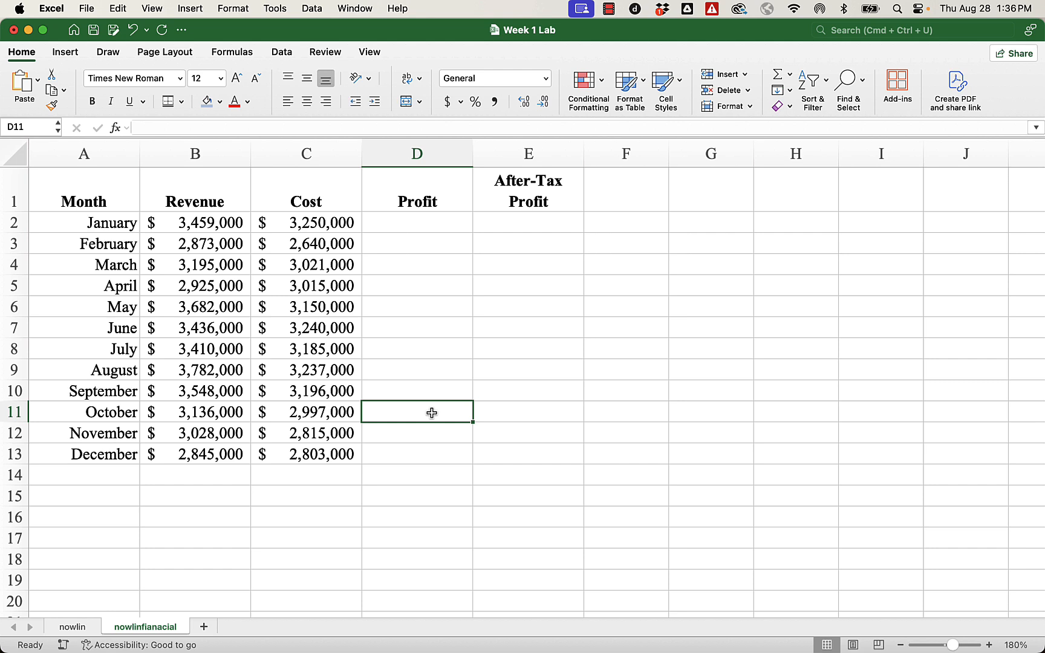
click(509, 189)
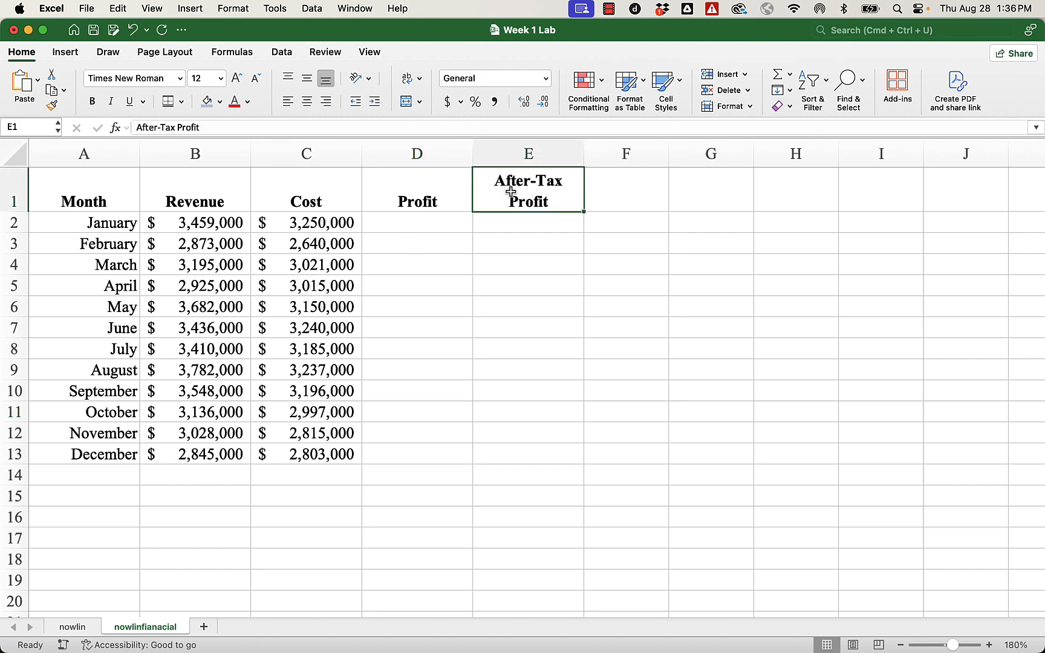
click(541, 553)
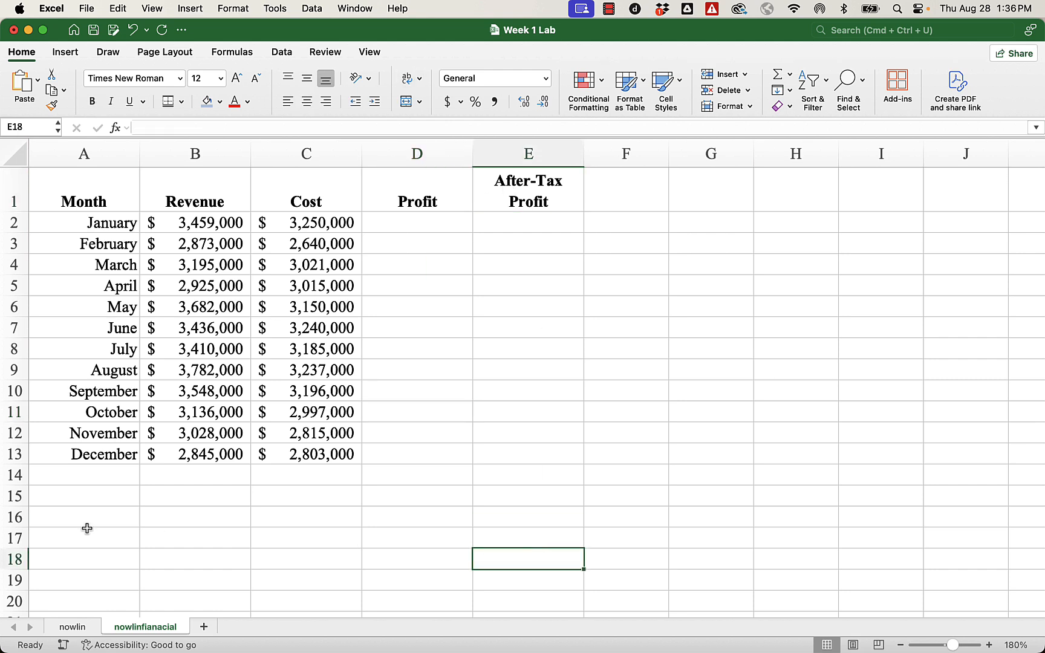
click(73, 517)
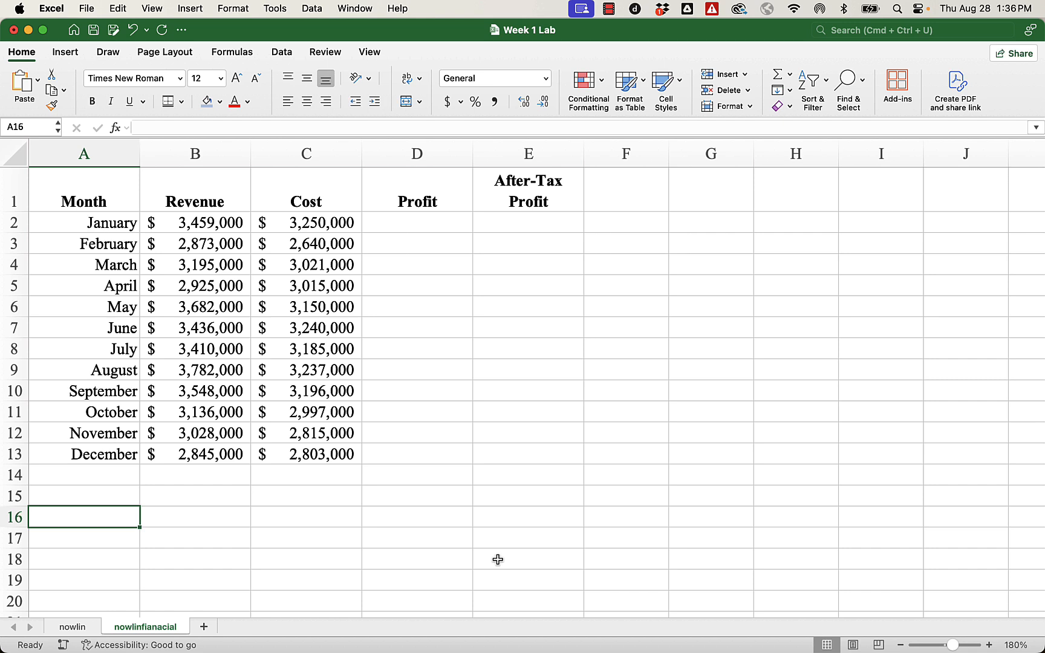
Label A16 Tax rate, enter .3 in B16, and format that value as a percentage.
text(Tax rate)
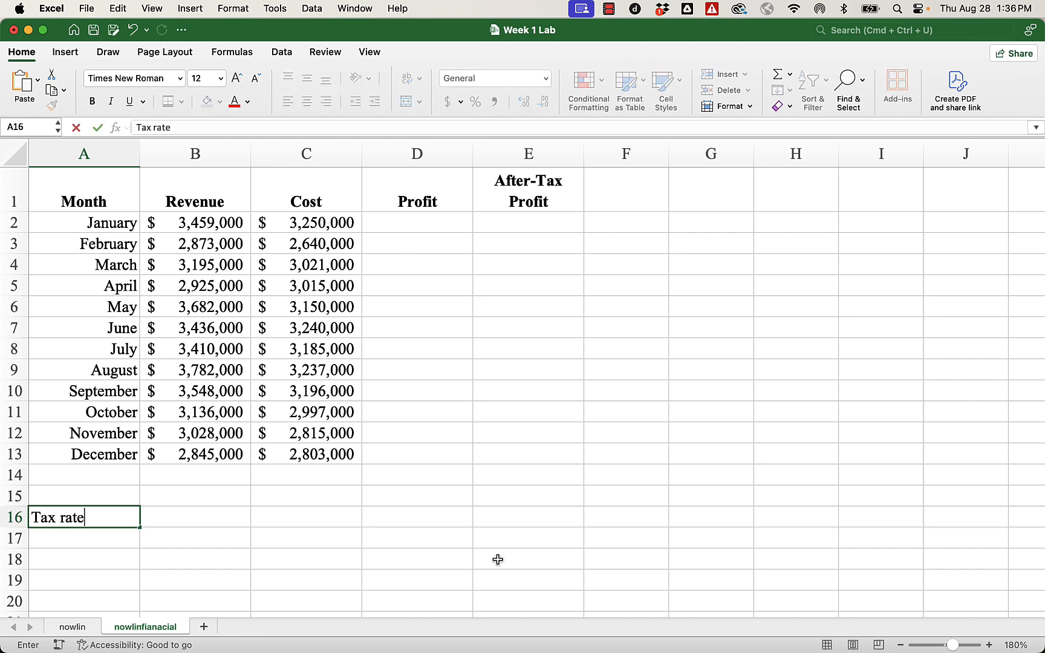
key(Tab)
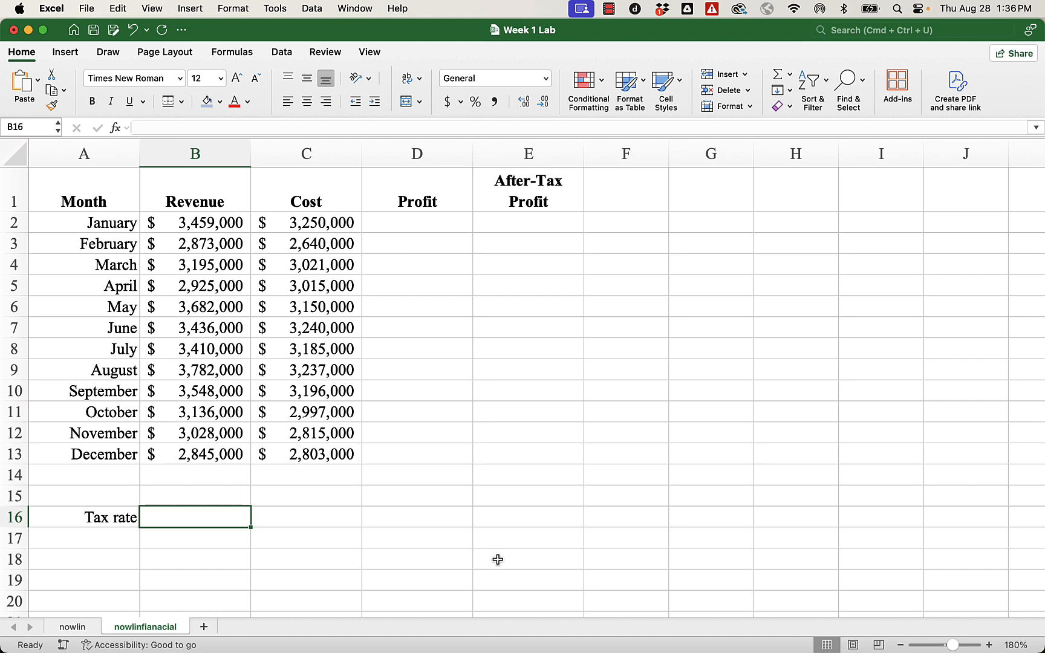
text(.3)
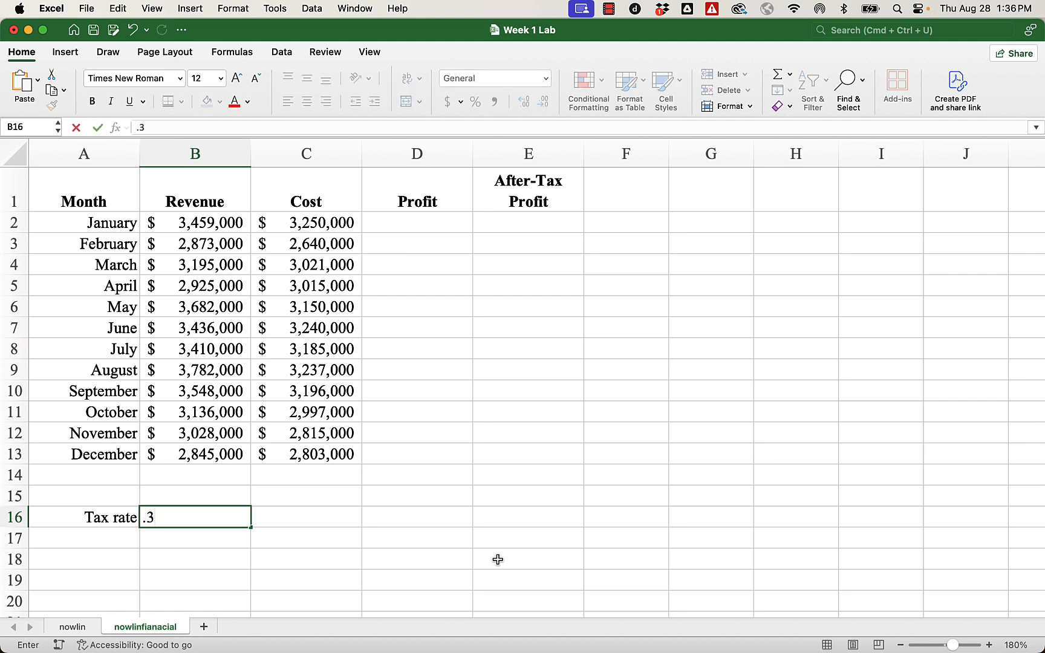
key(Return)
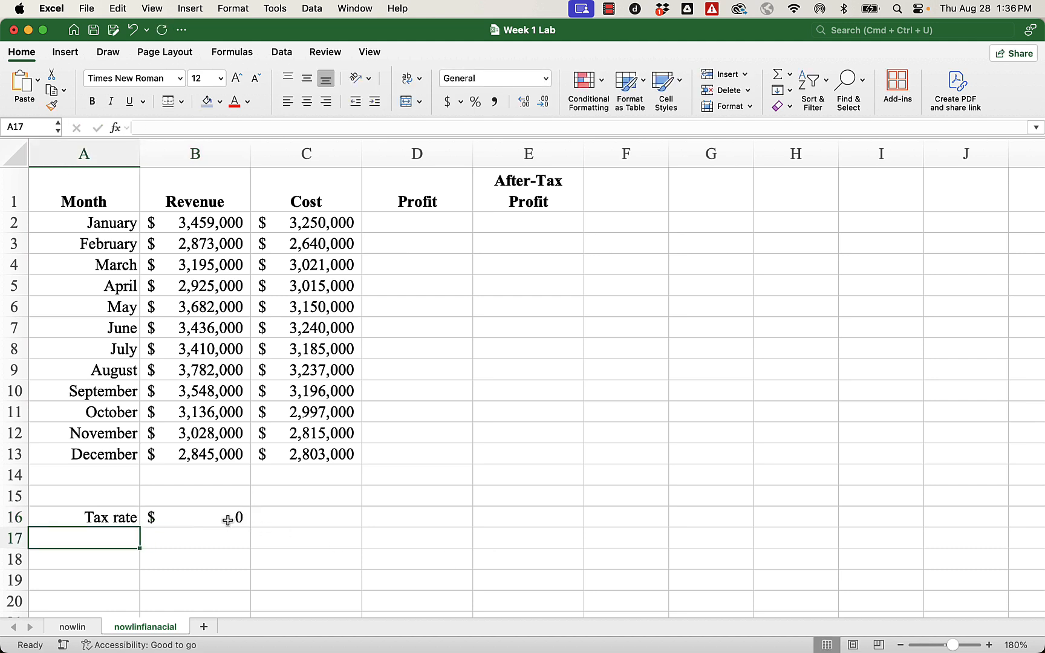
click(228, 520)
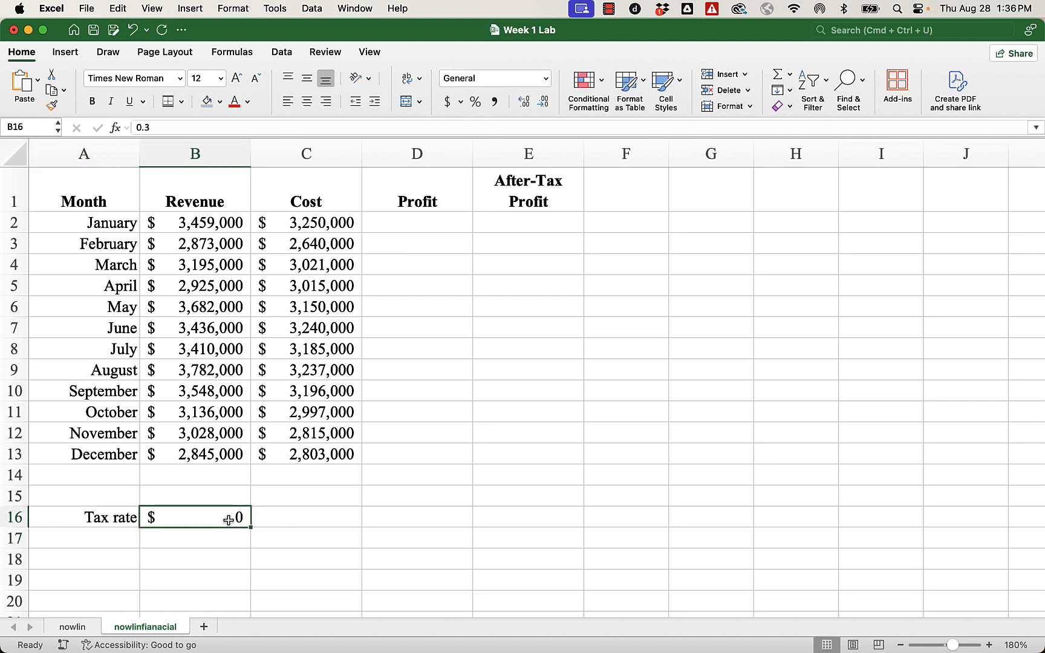
click(475, 103)
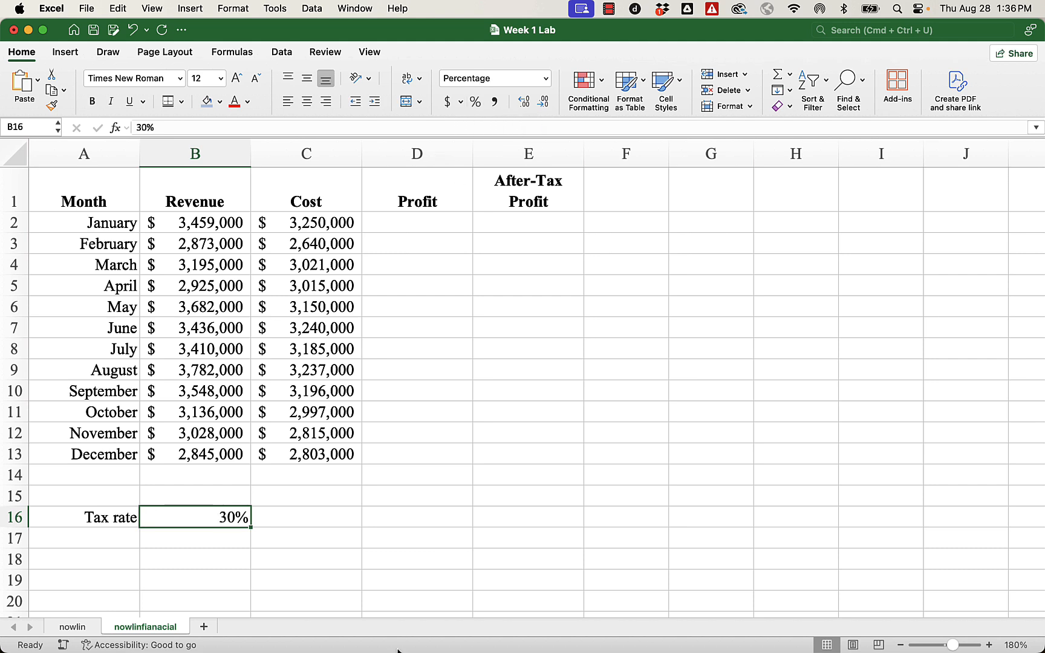
click(430, 491)
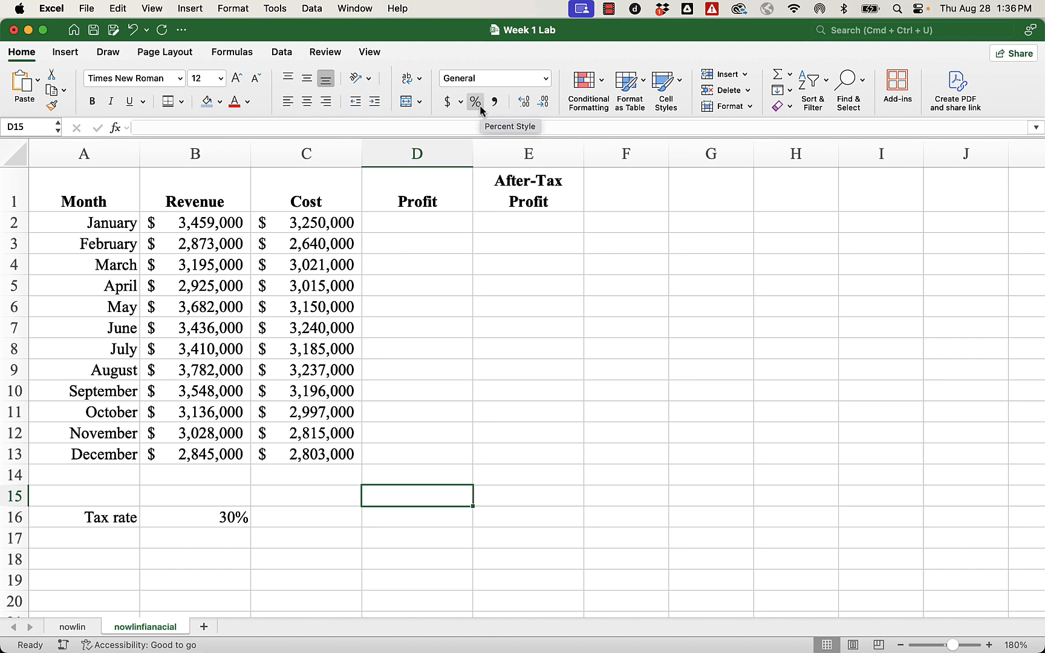
Try other ways of entering the tax rate: 30% in B17, and 30 in B18 with percent formatting applied.
click(234, 541)
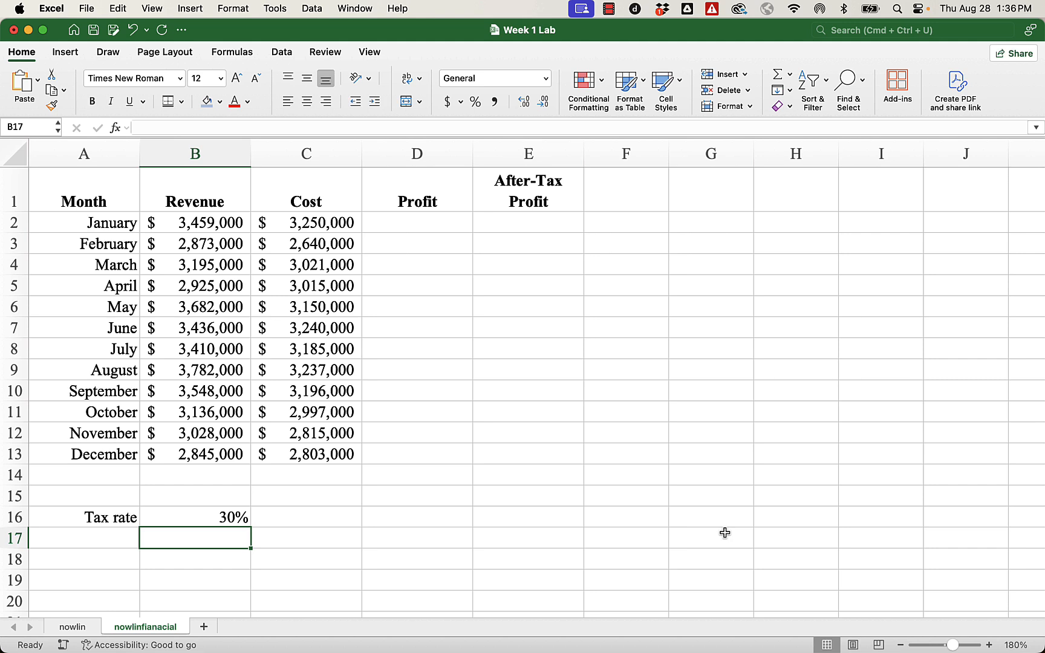
text(30)
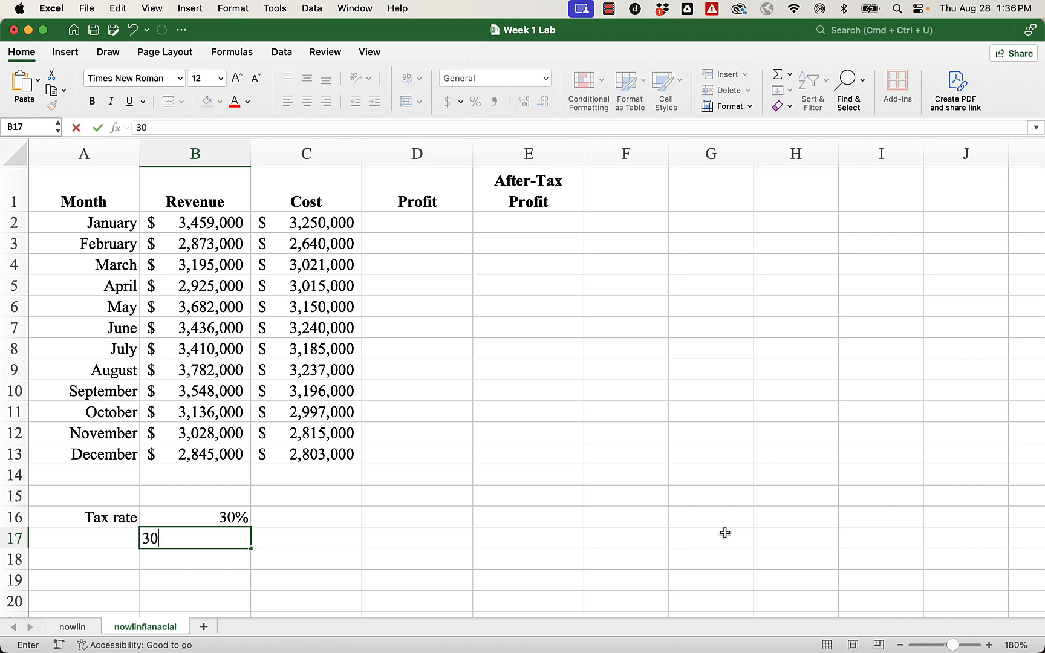
text(%)
key(Return)
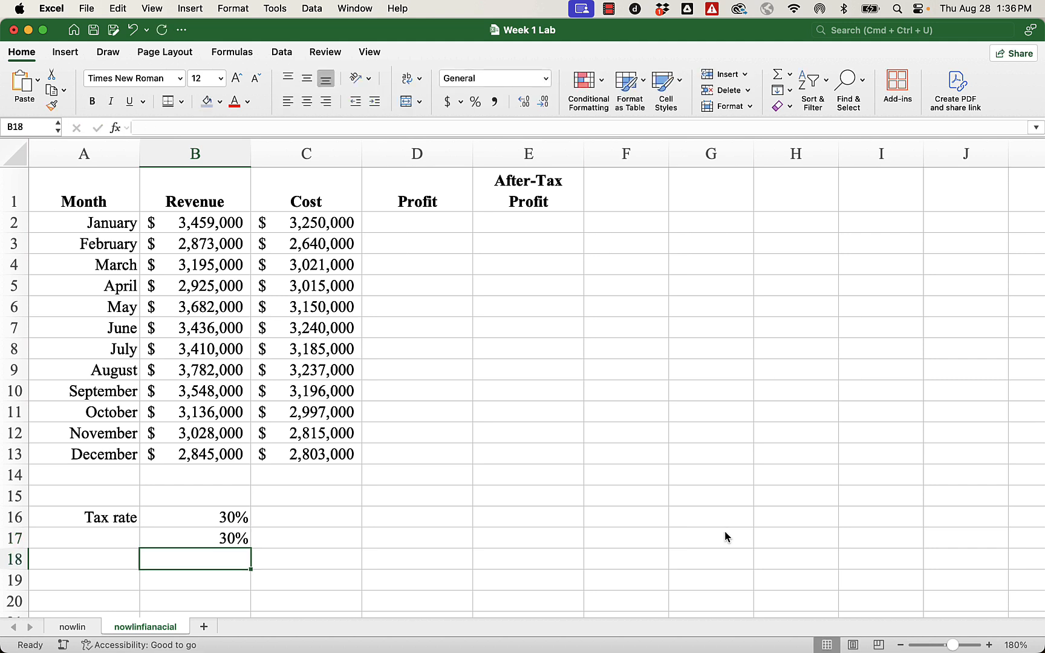
text(30)
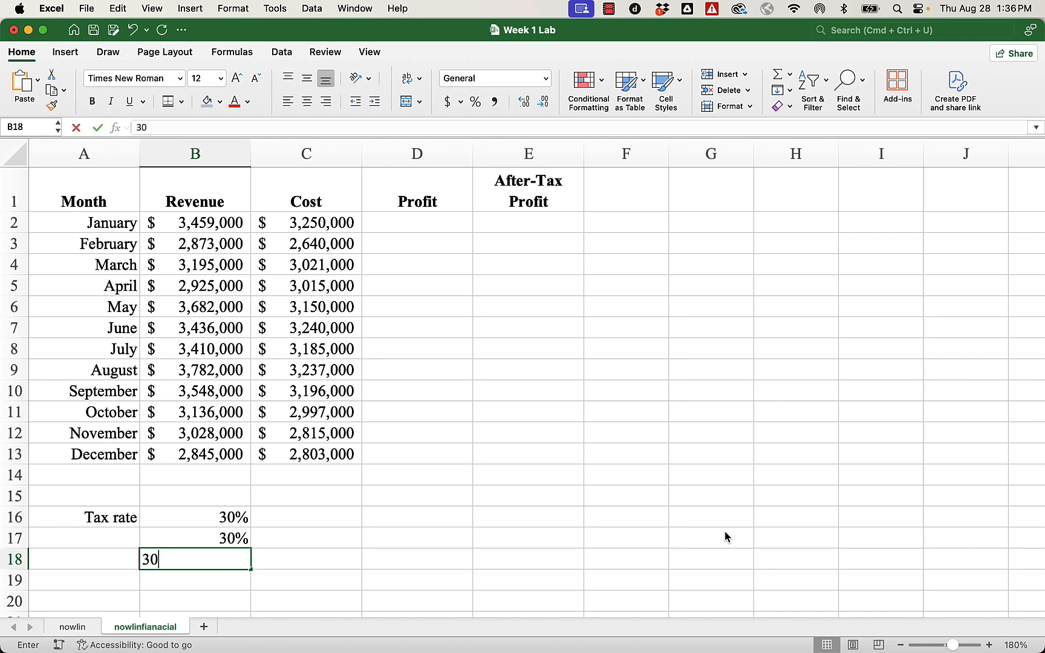
click(605, 572)
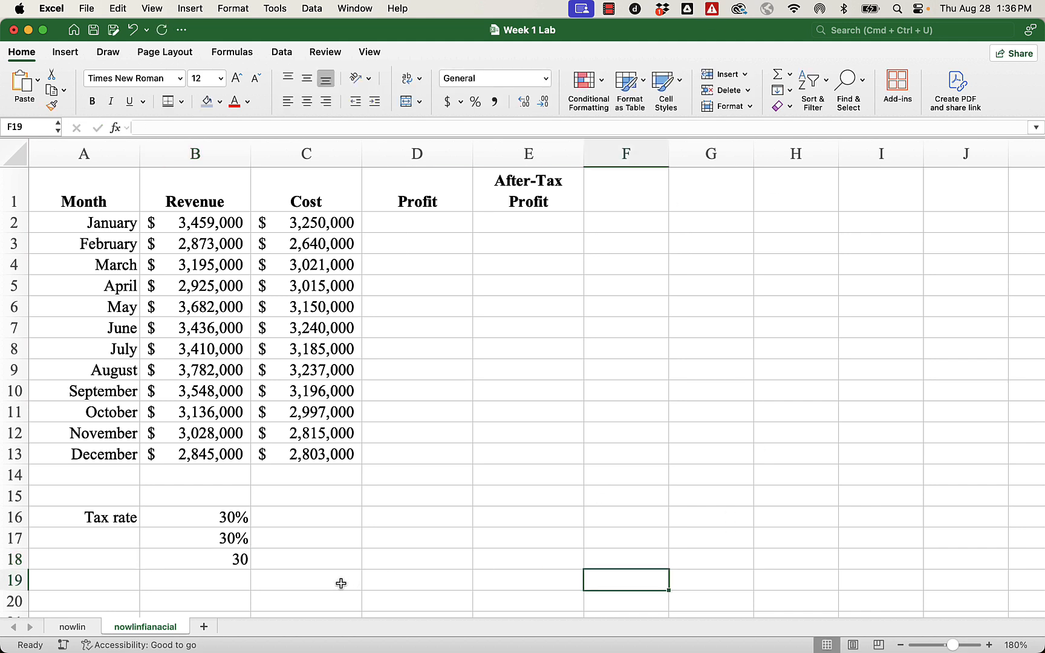
click(214, 557)
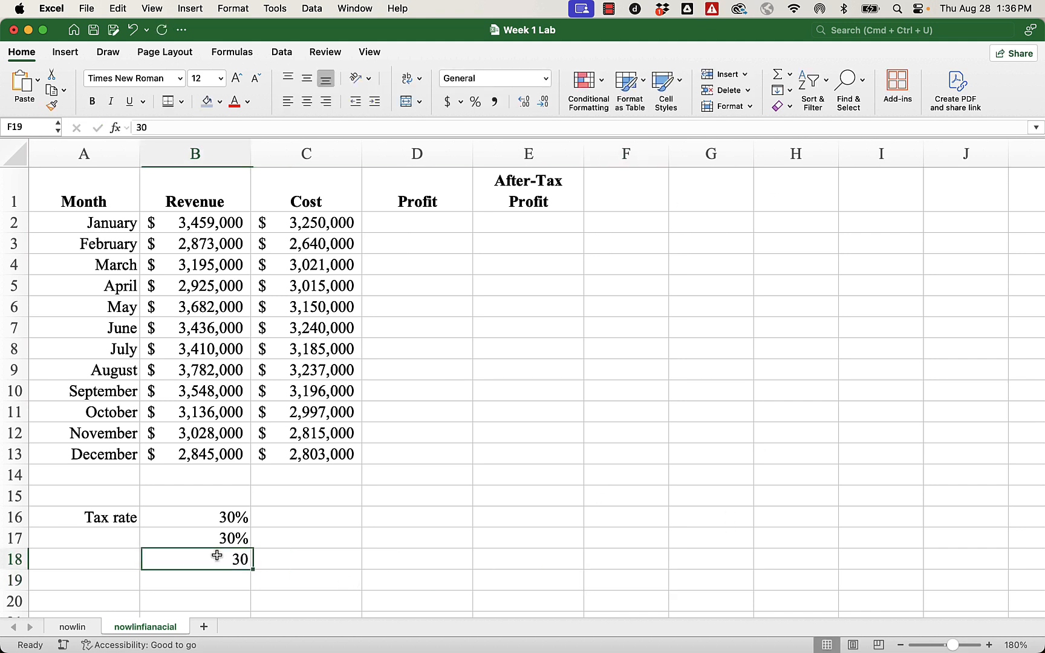
click(476, 101)
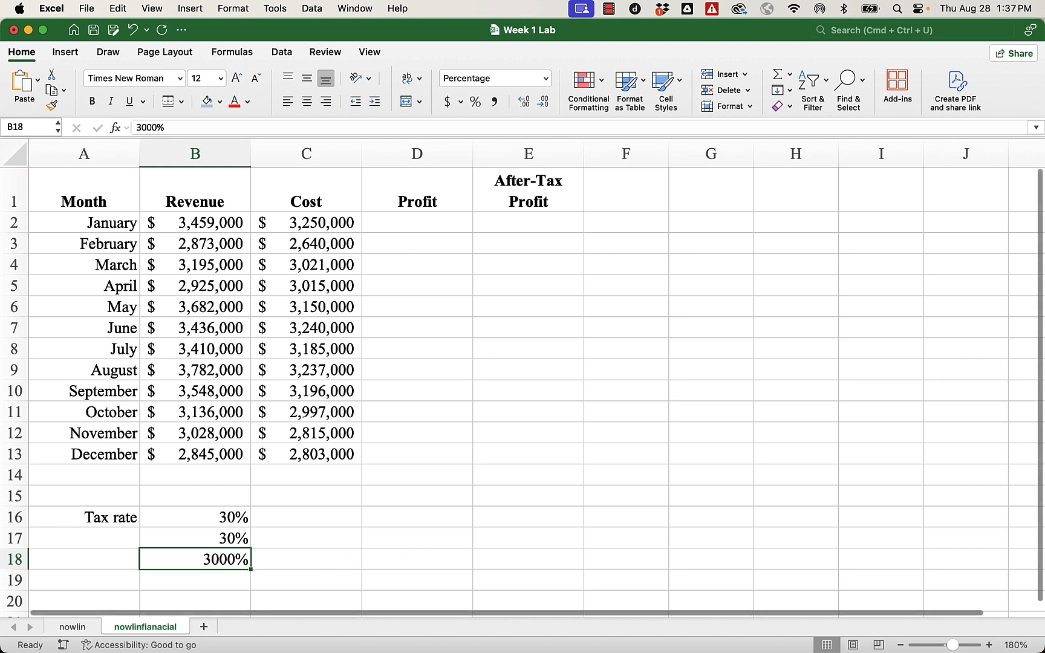
Delete the trial tax rates from B18 and B17, keeping only the rate in B16.
key(Delete)
click(544, 540)
click(241, 539)
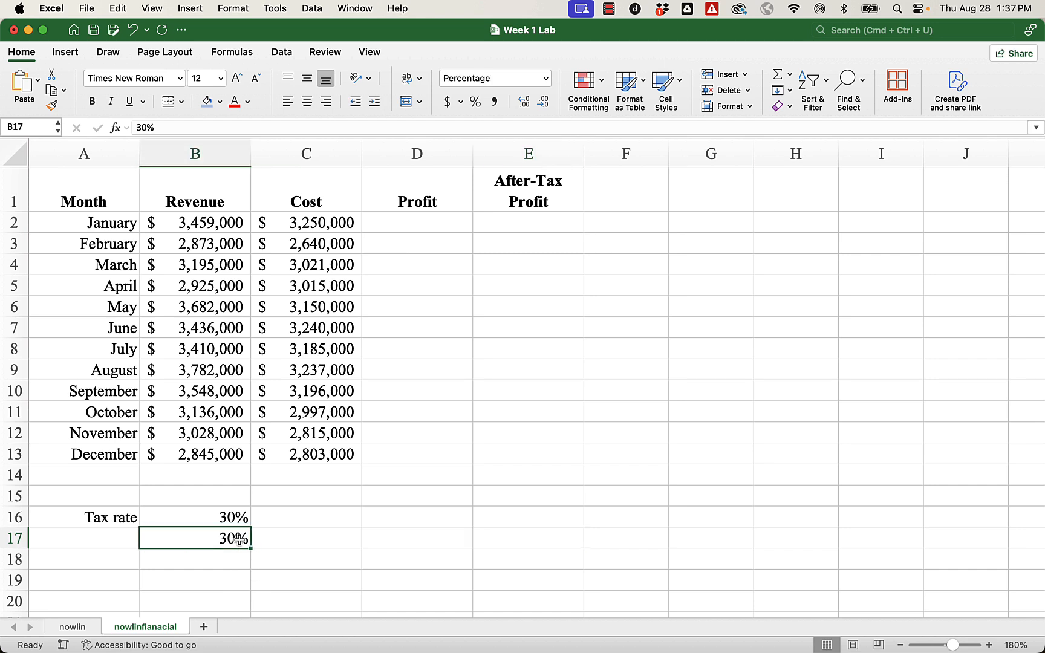
key(Delete)
click(415, 503)
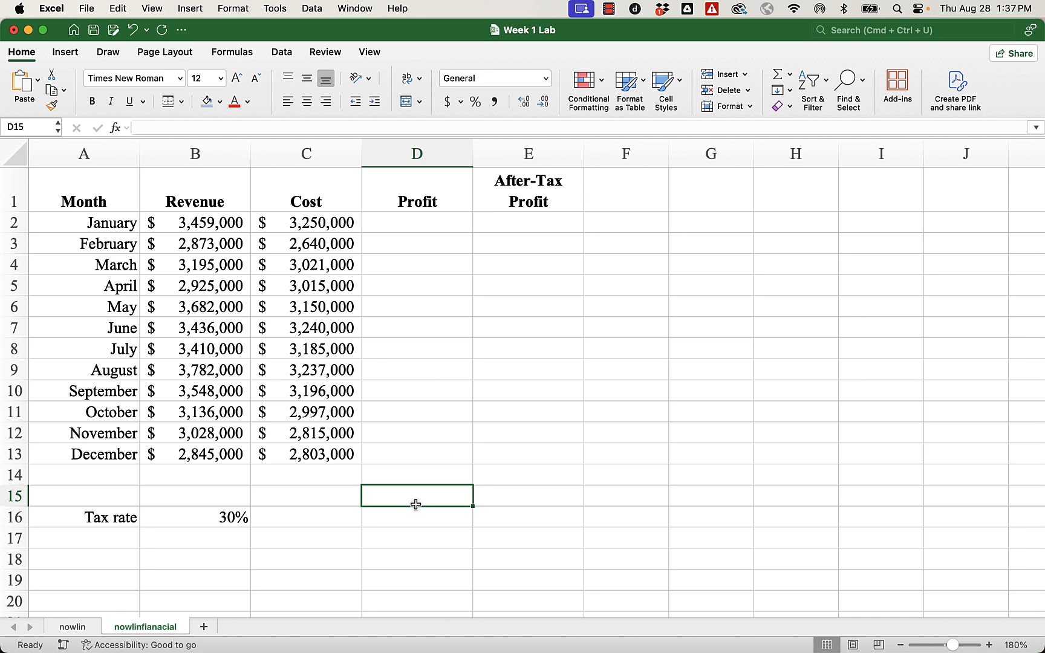
Calculate January's profit in D2 as revenue minus cost with the formula =B2-C2.
click(423, 225)
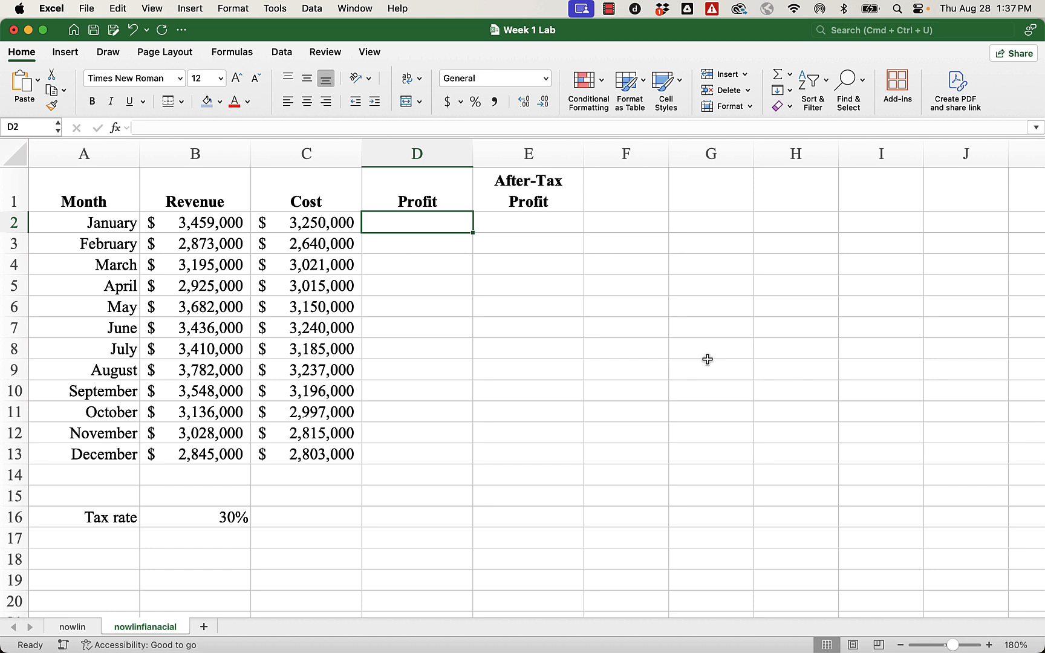
text(=)
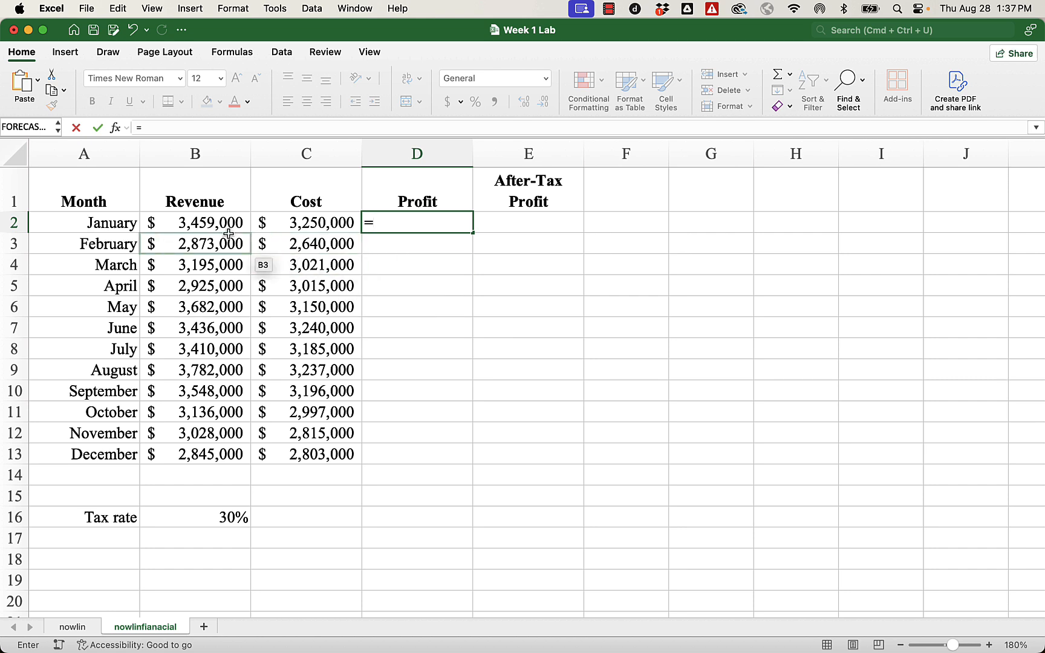
click(213, 224)
text(-)
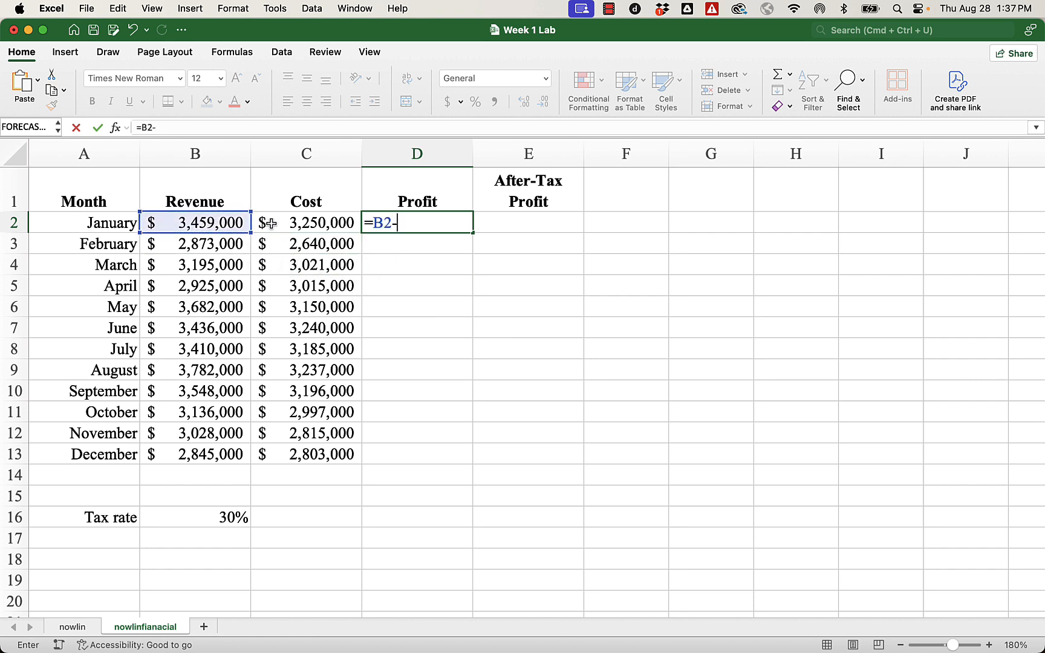
click(297, 223)
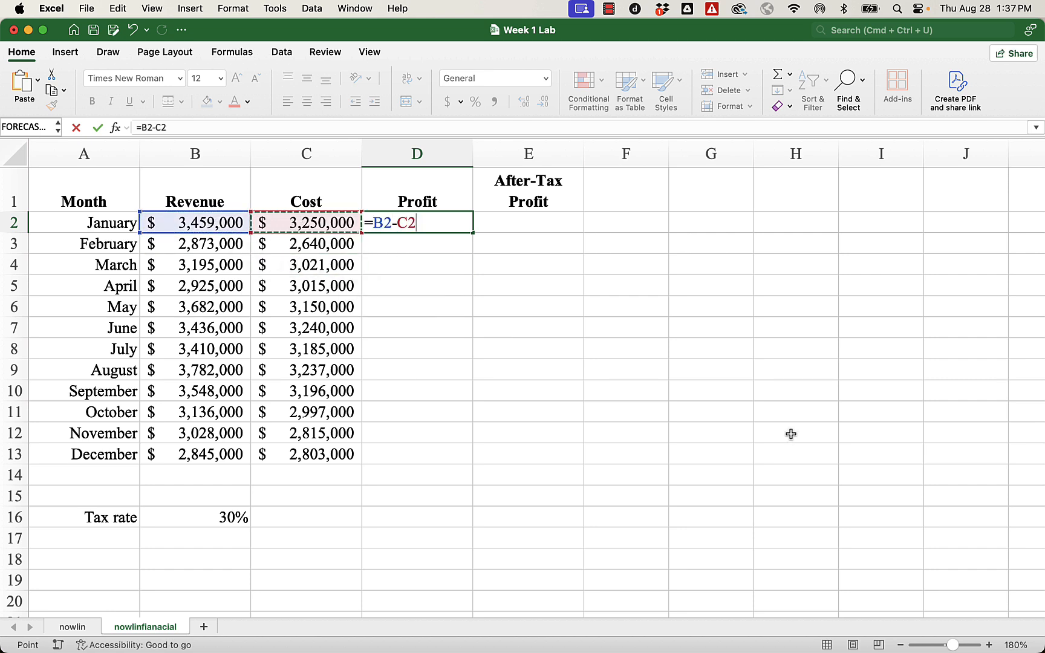
key(Return)
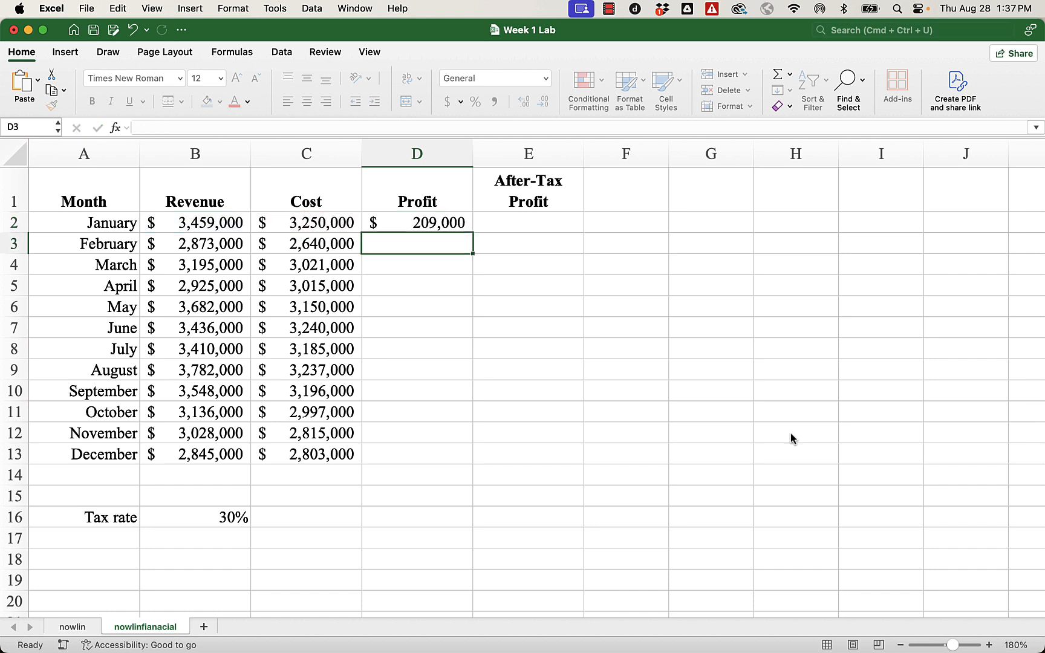
Calculate January's after-tax profit in E2 from the tax rate cell with the formula =D2*(1-B16).
click(524, 227)
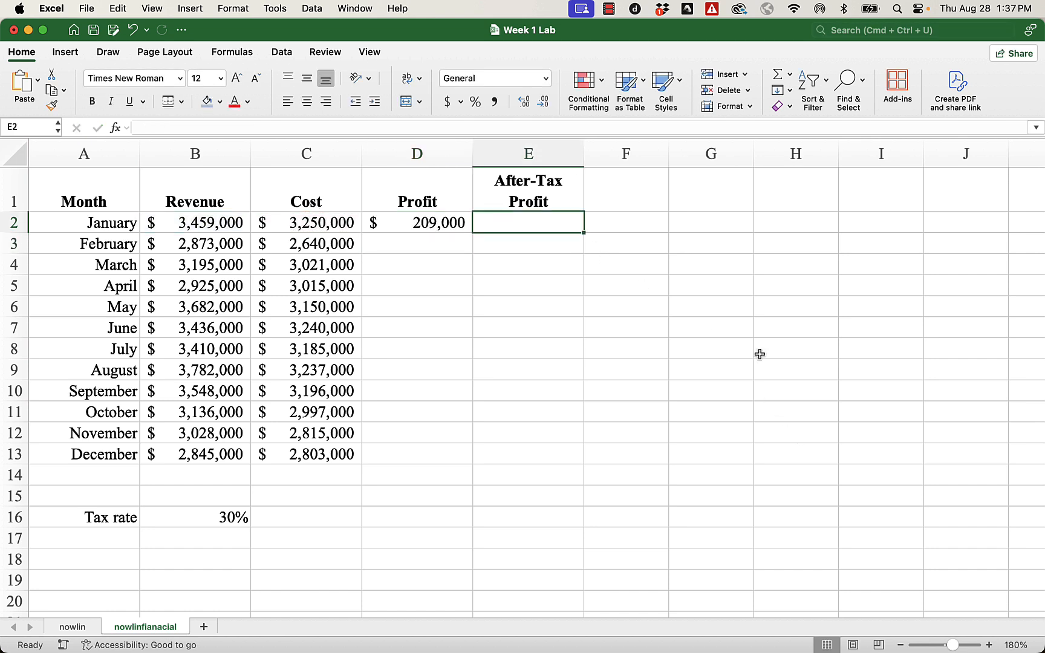
text(=)
click(449, 222)
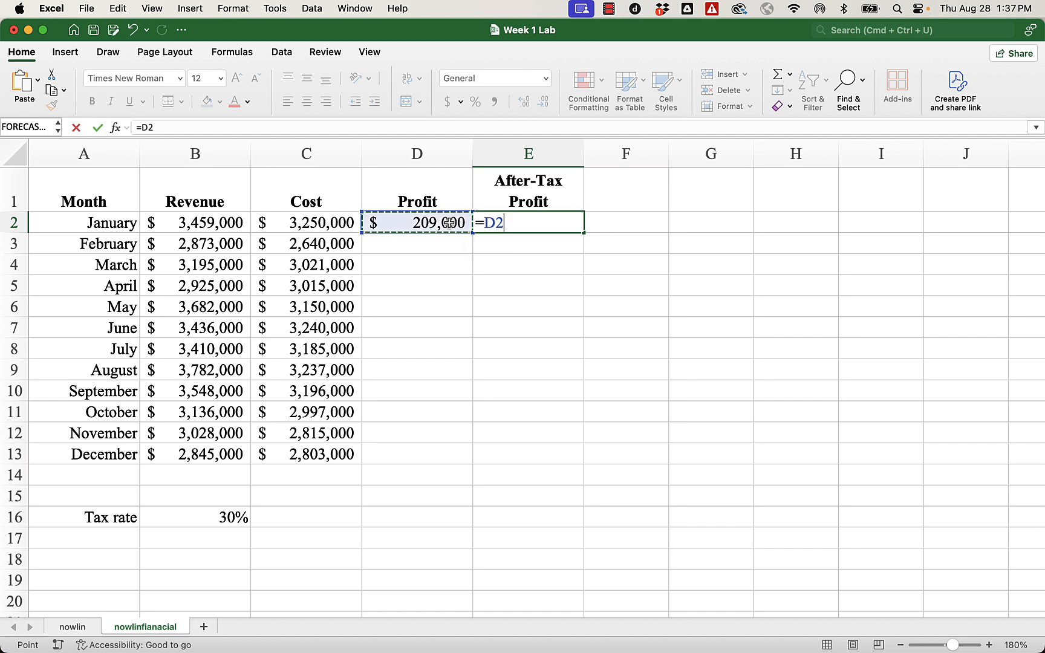
text(*(1-)
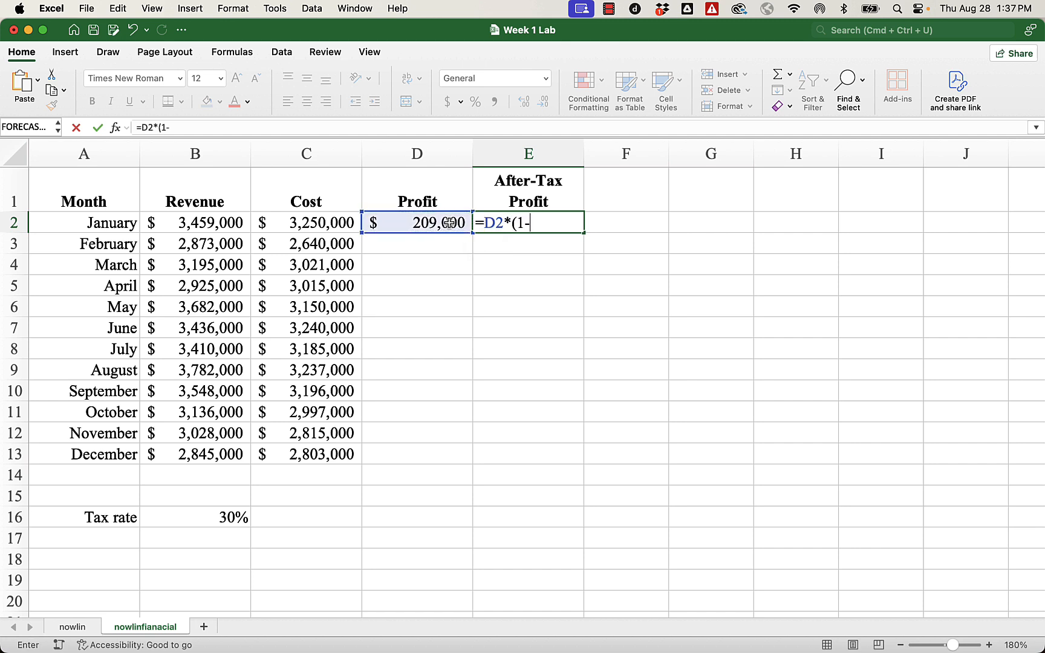
click(200, 517)
text())
key(Return)
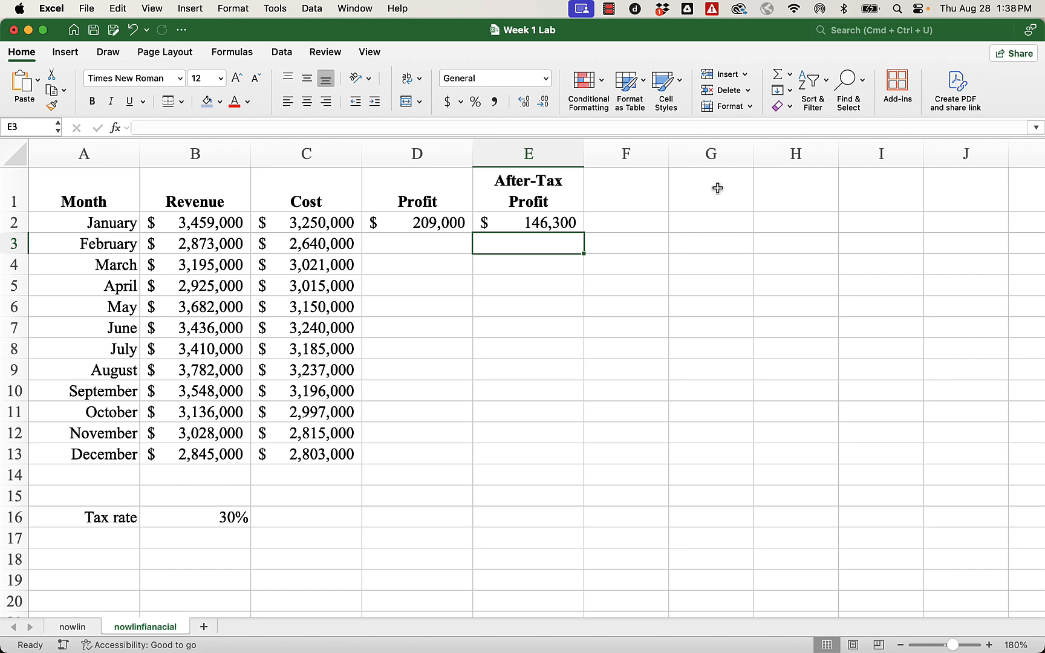
Check the cell references in January's two profit formulas, and fill the Profit formula from D2 down to D13.
double_click(405, 224)
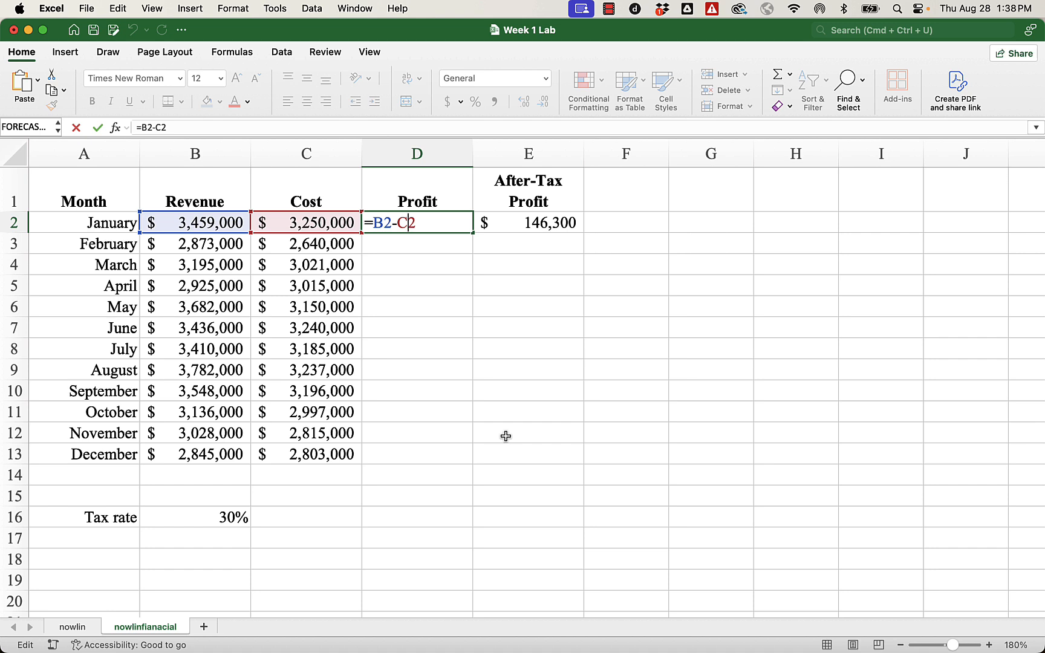
key(Return)
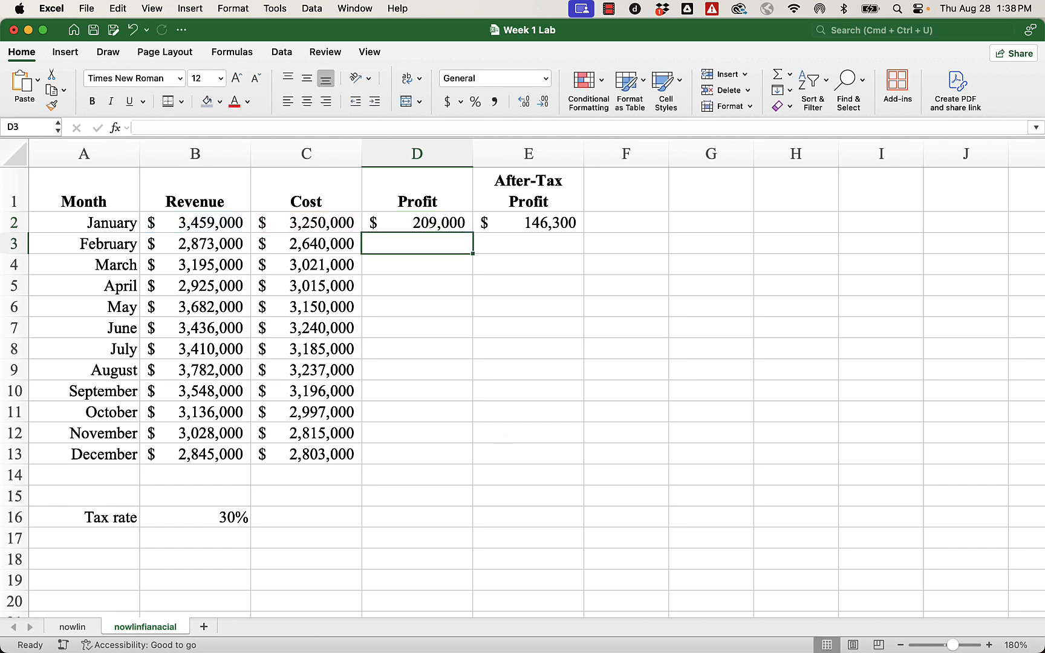
double_click(530, 222)
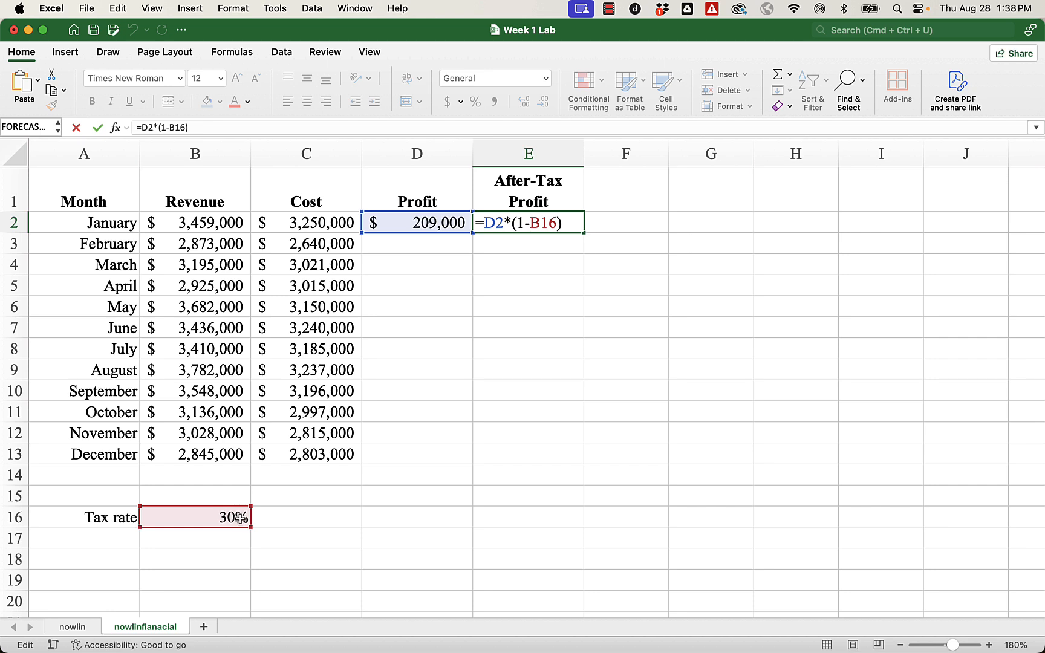
key(Return)
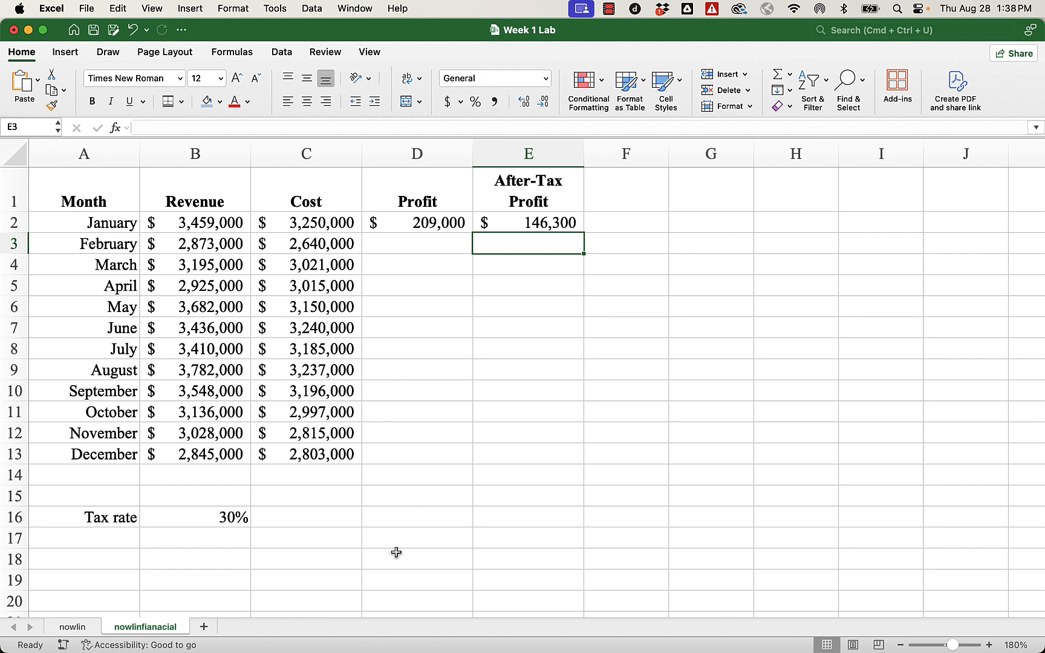
click(397, 222)
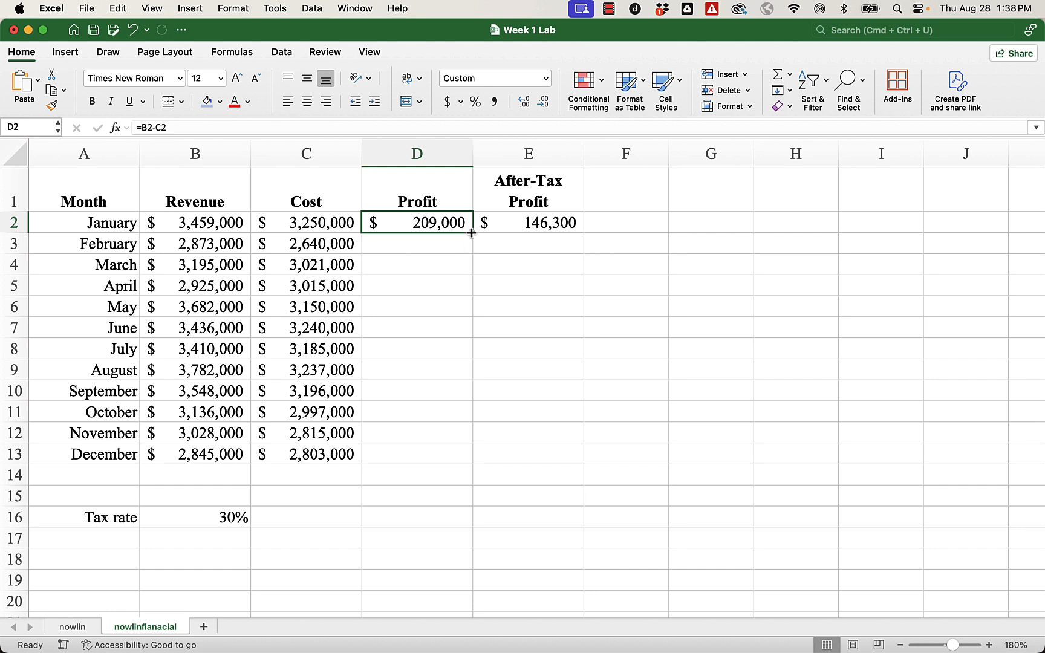
drag(472, 232, 465, 463)
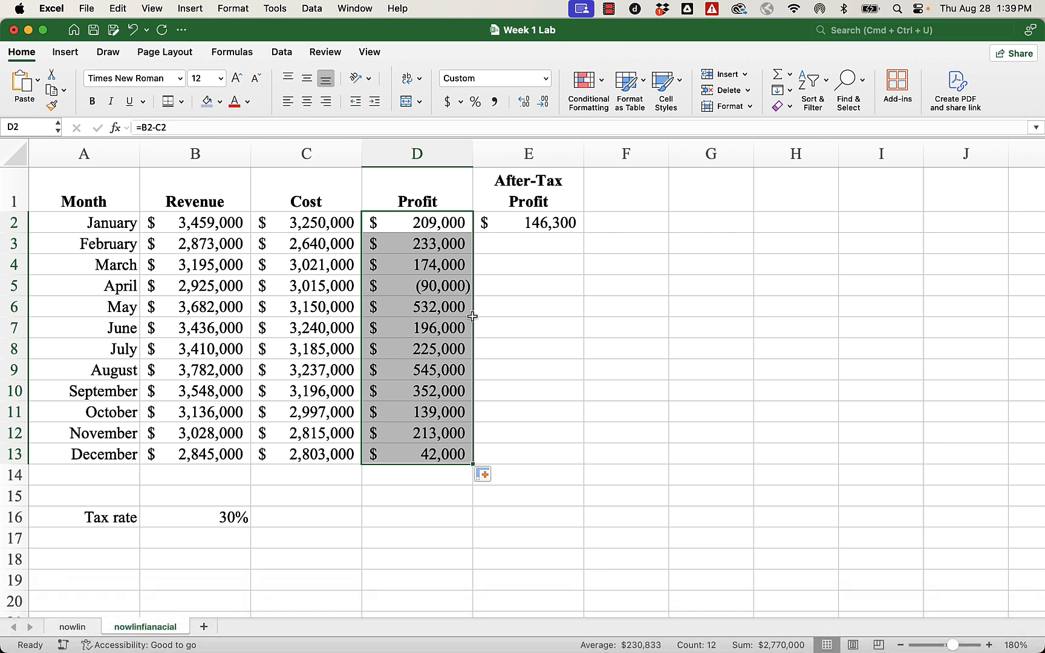
Examine the Profit formulas in D11 and D2 to compare which revenue and cost cells they reference.
click(429, 413)
double_click(428, 413)
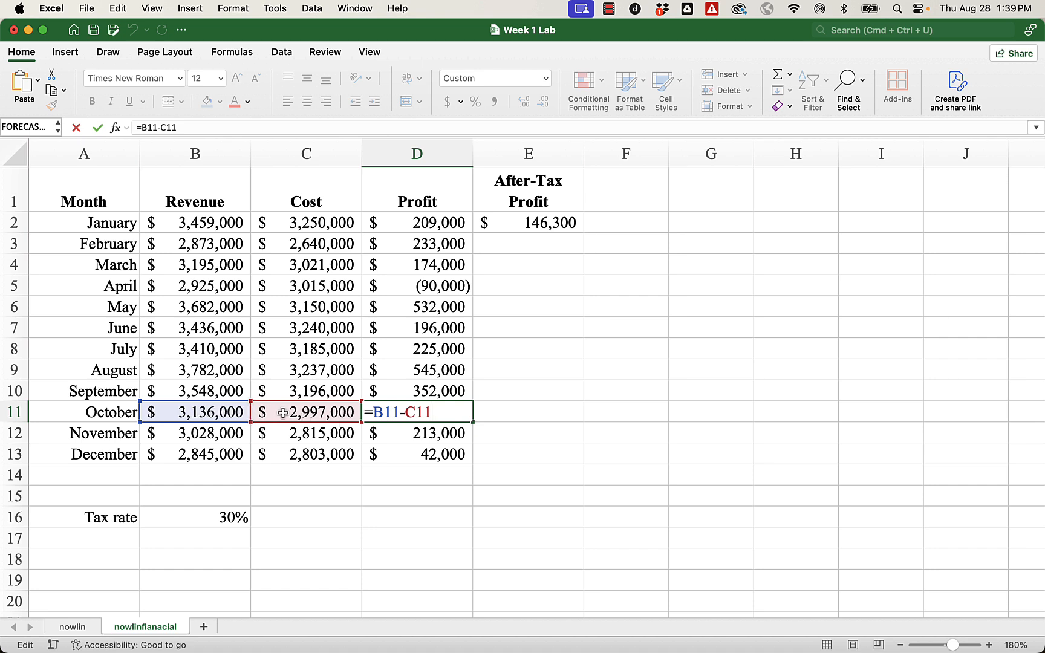
key(Return)
key(Up)
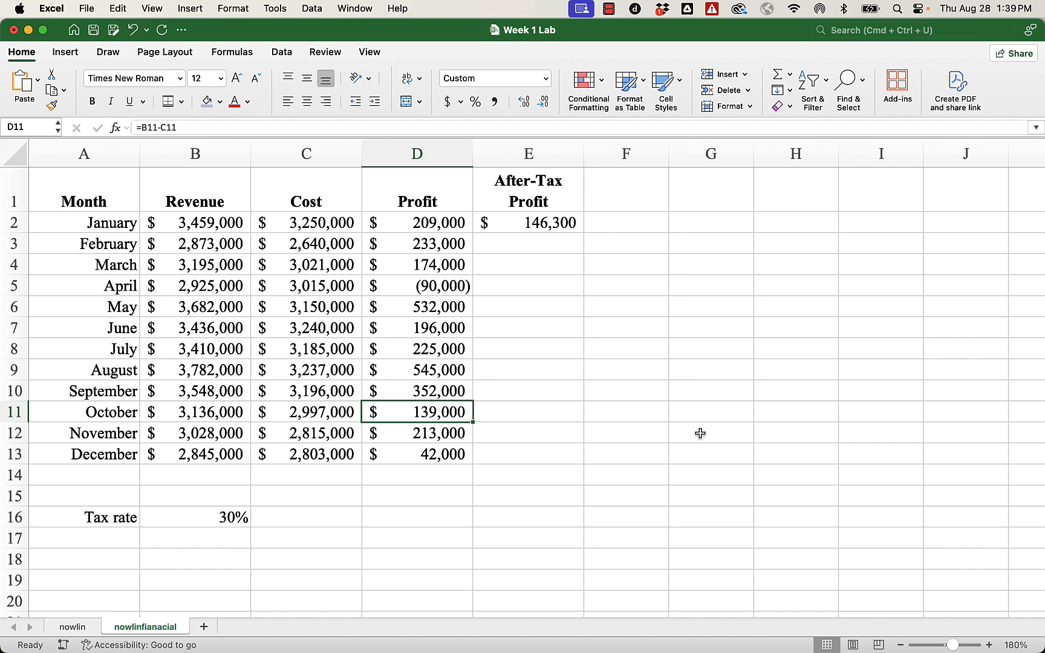
click(390, 226)
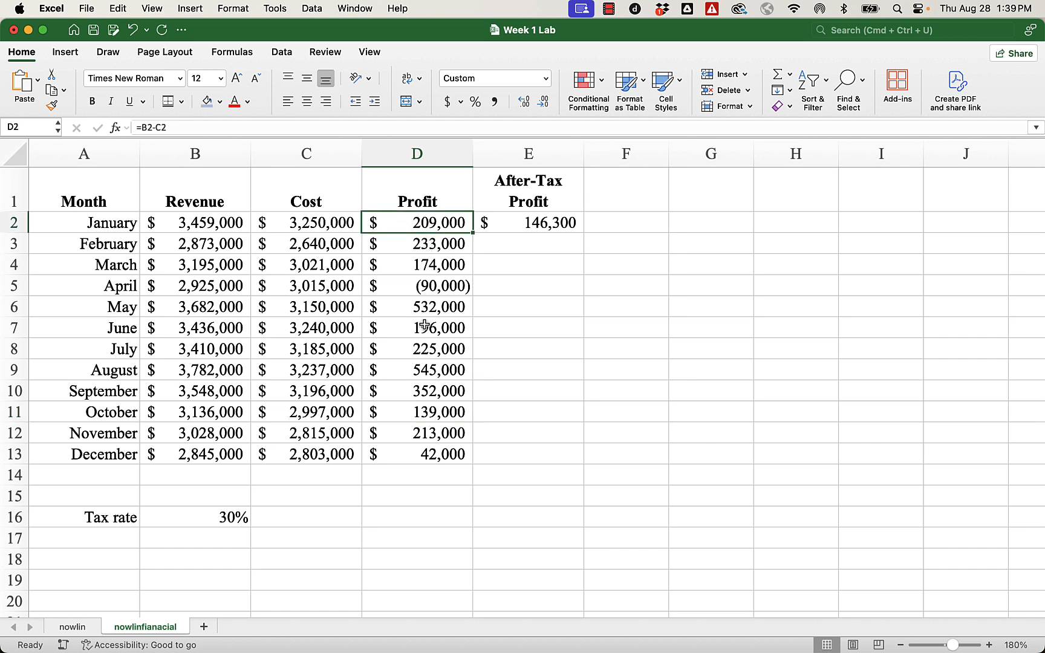
double_click(408, 223)
key(Return)
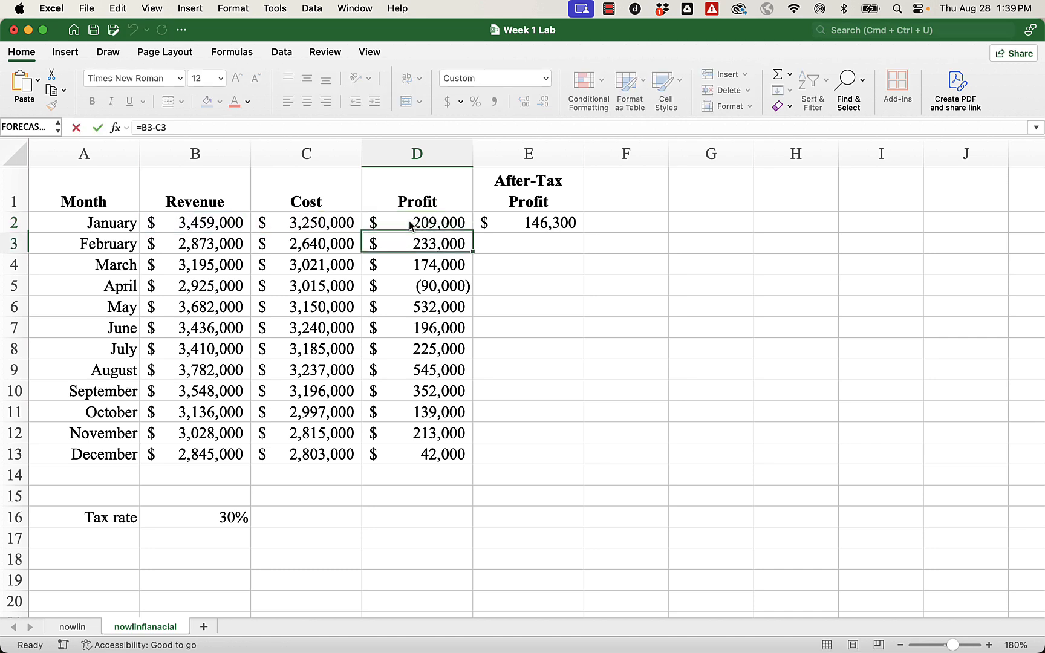
Examine the cell references in the Profit formulas in D3 and D4 and in January's after-tax profit formula in E2.
double_click(409, 243)
key(Return)
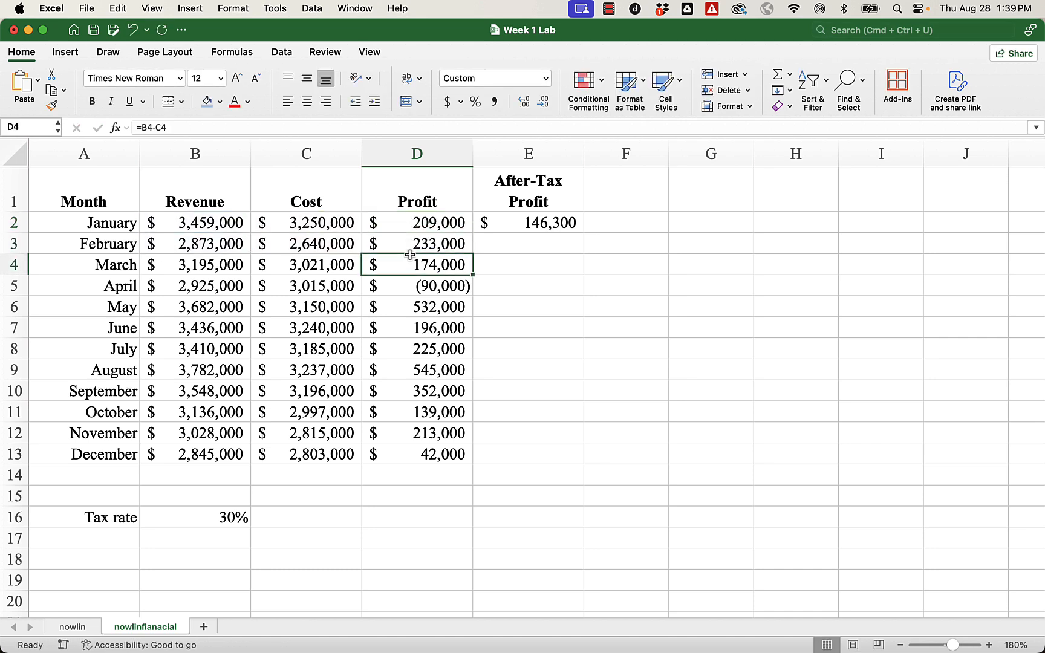
double_click(410, 264)
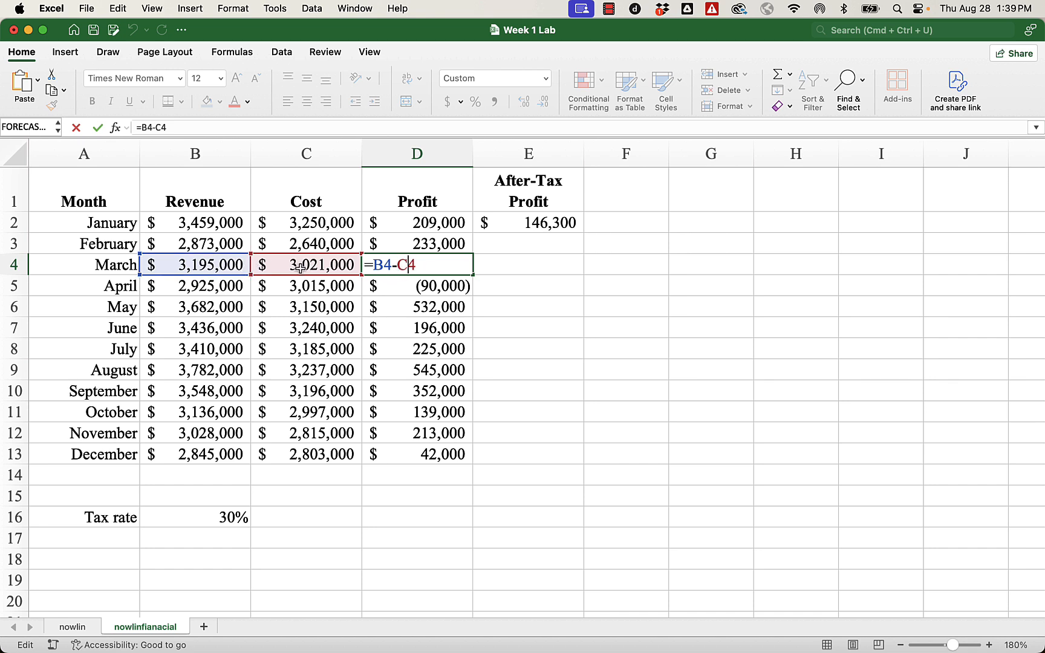
key(Return)
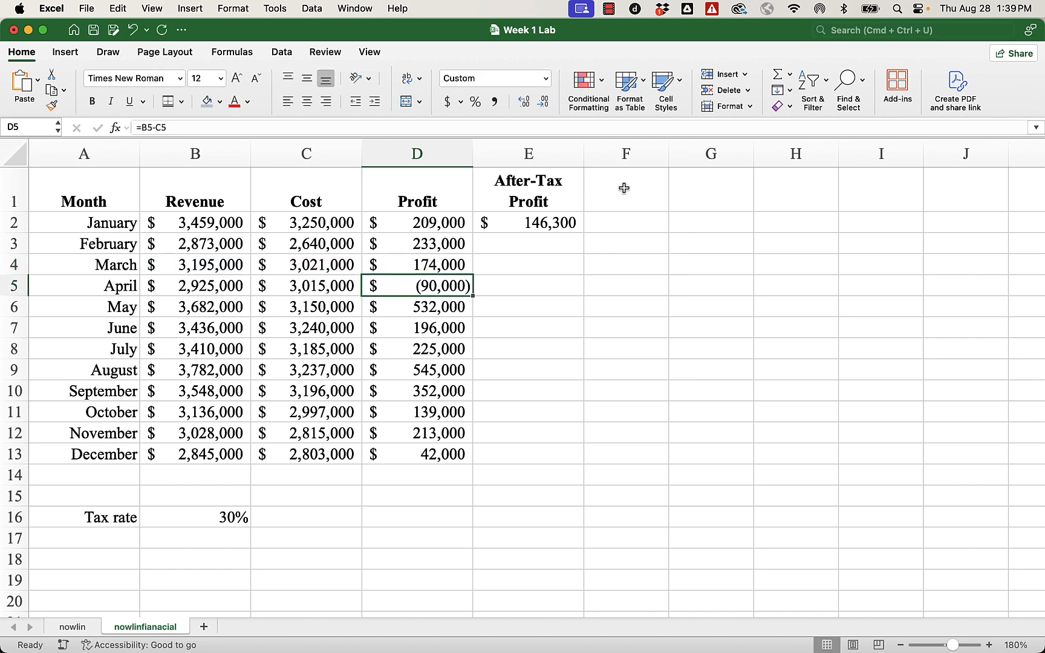
double_click(551, 226)
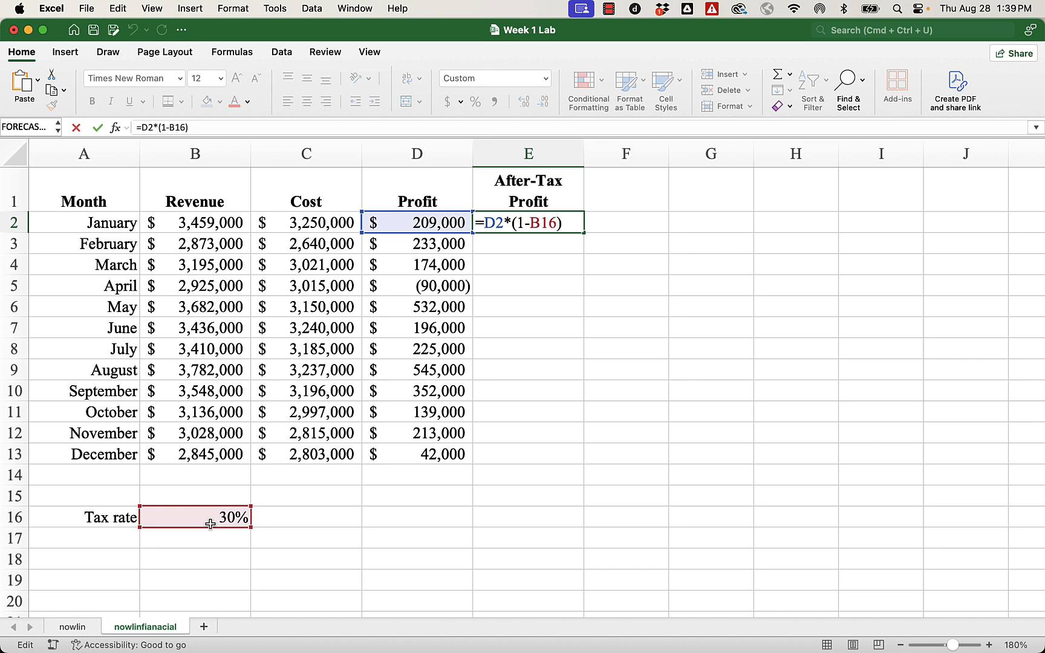
key(Return)
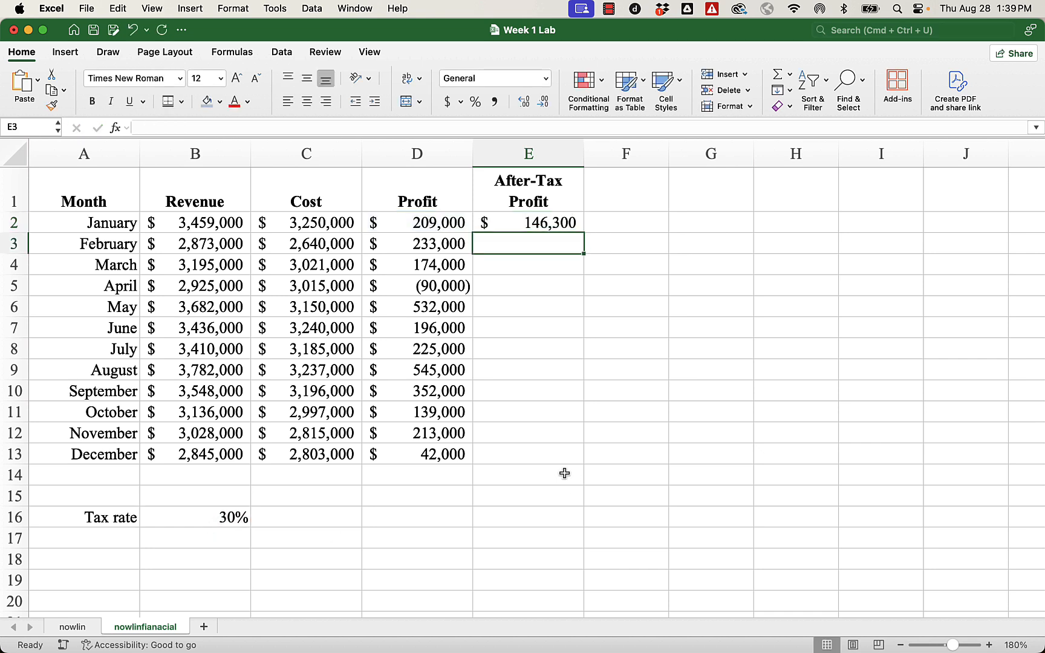
Fill the after-tax profit formula from E2 down to E4 and check which tax rate cell February's copy references.
click(562, 229)
drag(585, 233, 575, 277)
click(728, 317)
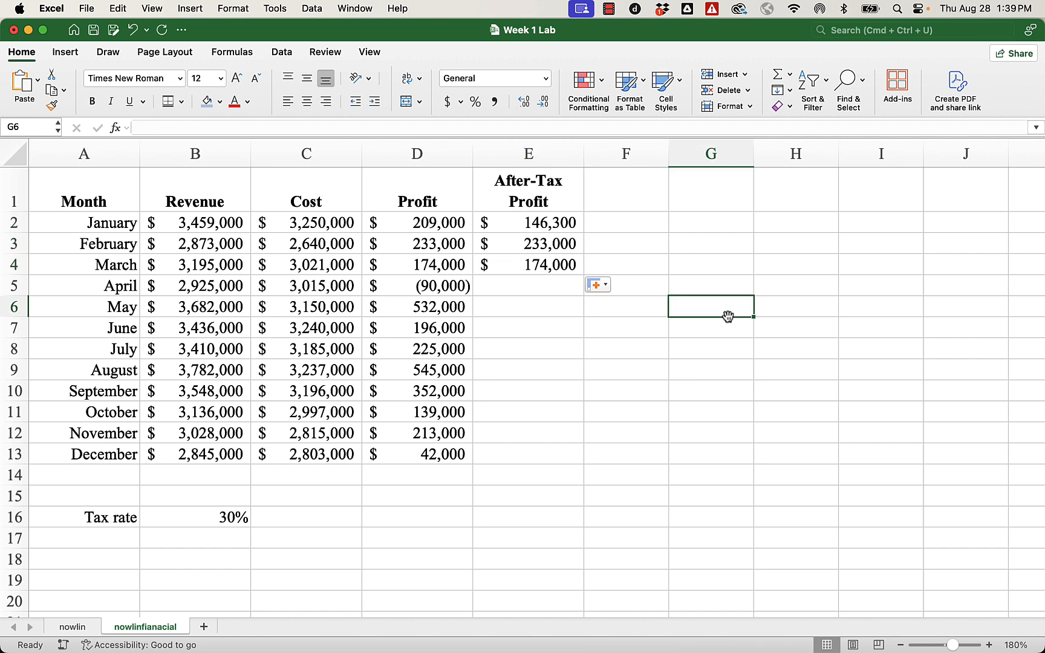
click(419, 249)
click(530, 247)
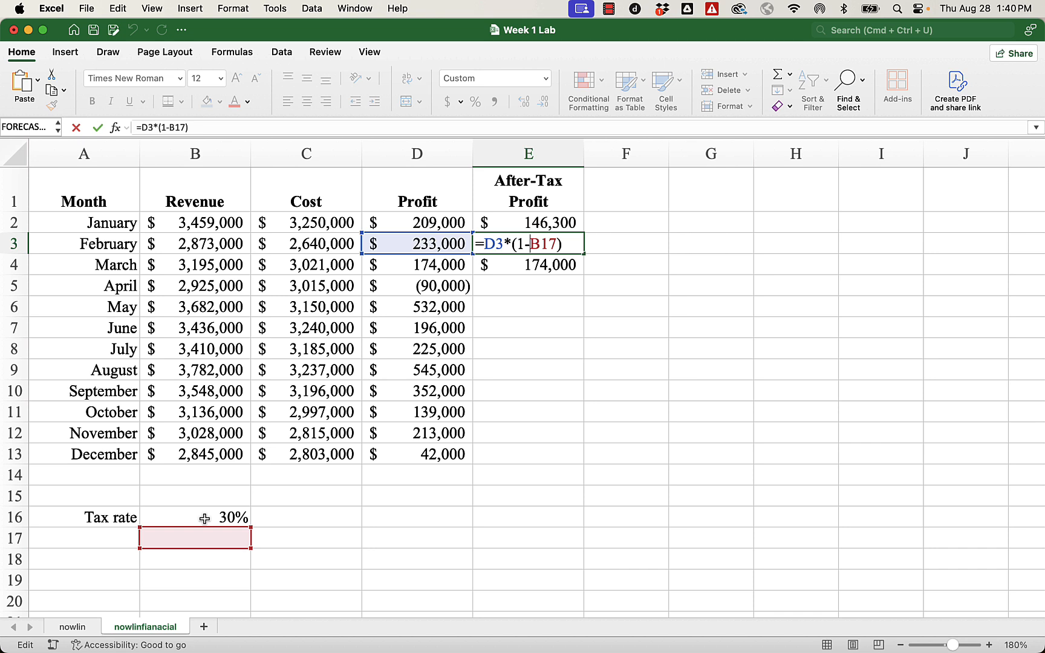
key(Return)
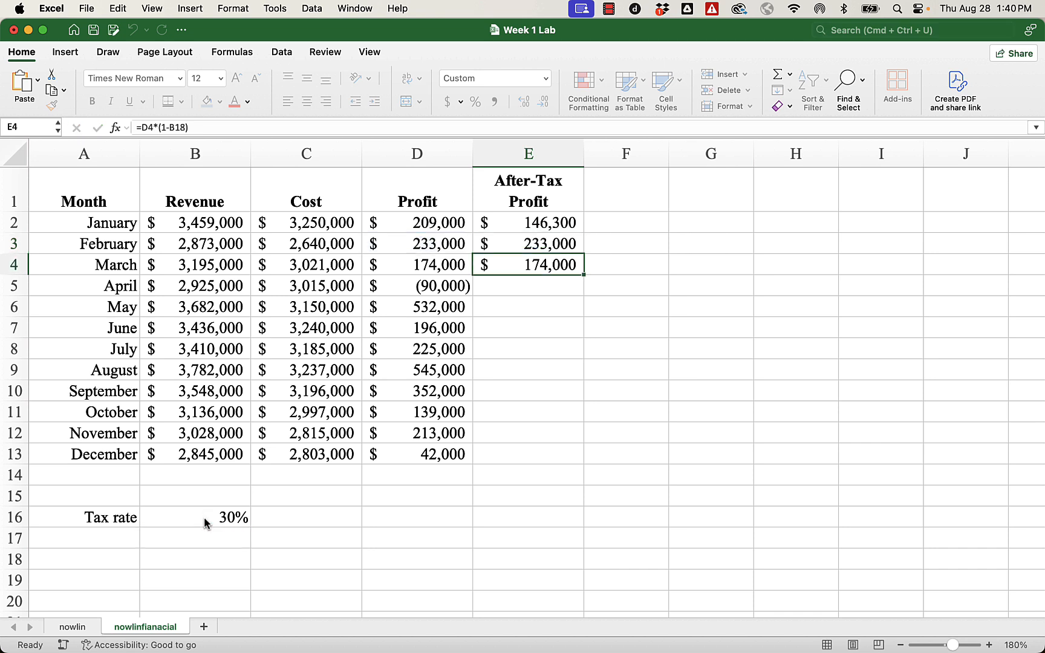
Clear the February and March after-tax profit formulas from E3 and E4.
click(532, 244)
key(Delete)
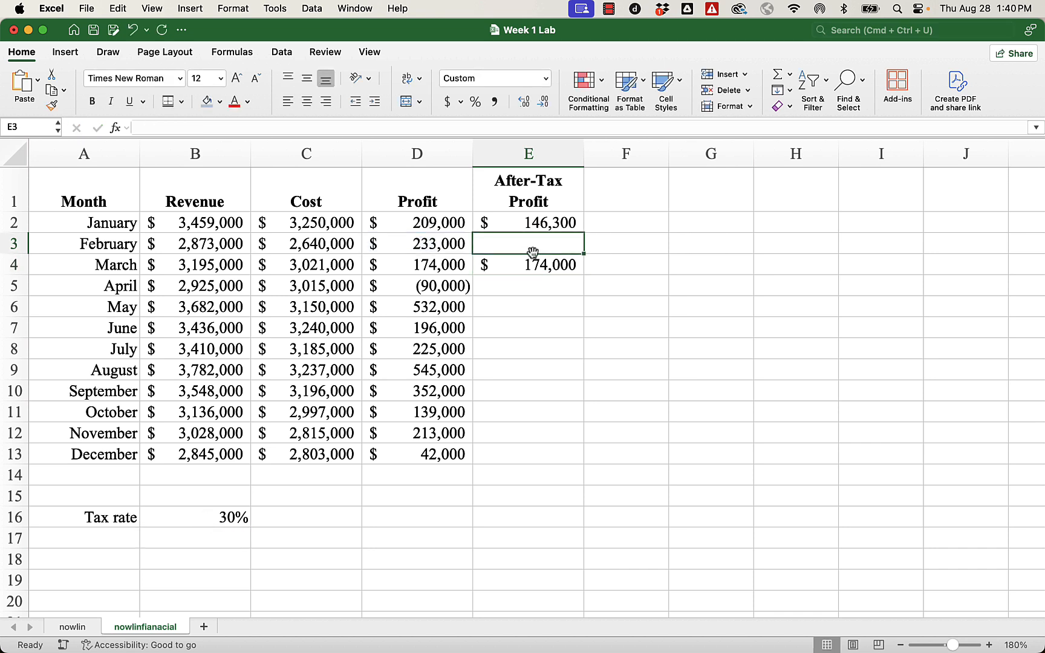
click(534, 263)
key(Delete)
click(533, 320)
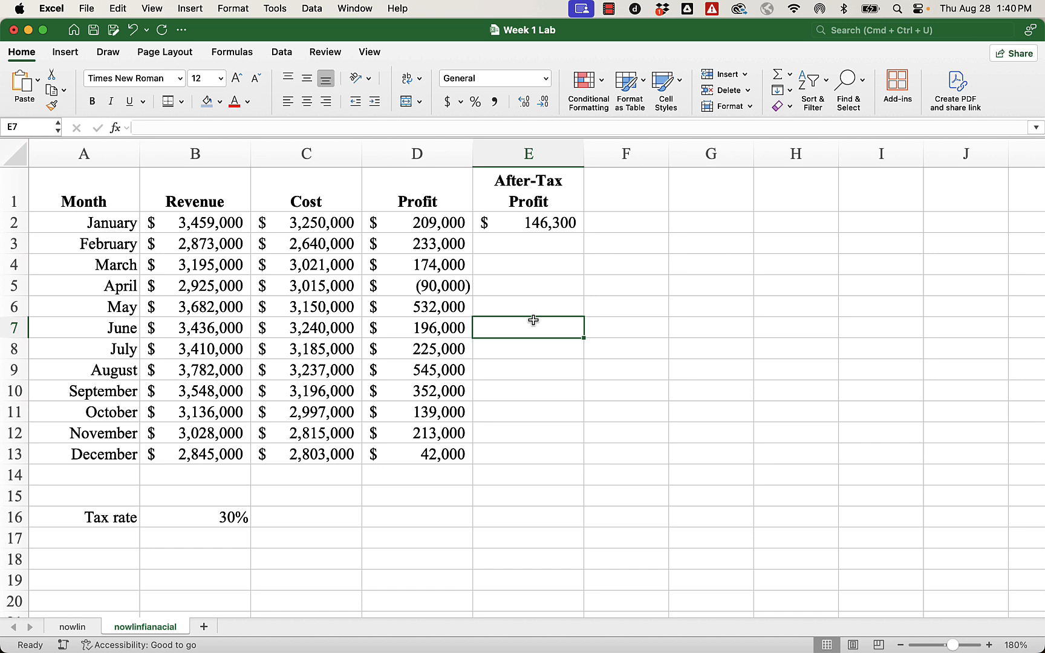
Inspect January's after-tax profit formula in E2, focusing on its tax rate reference, without changing it.
double_click(538, 224)
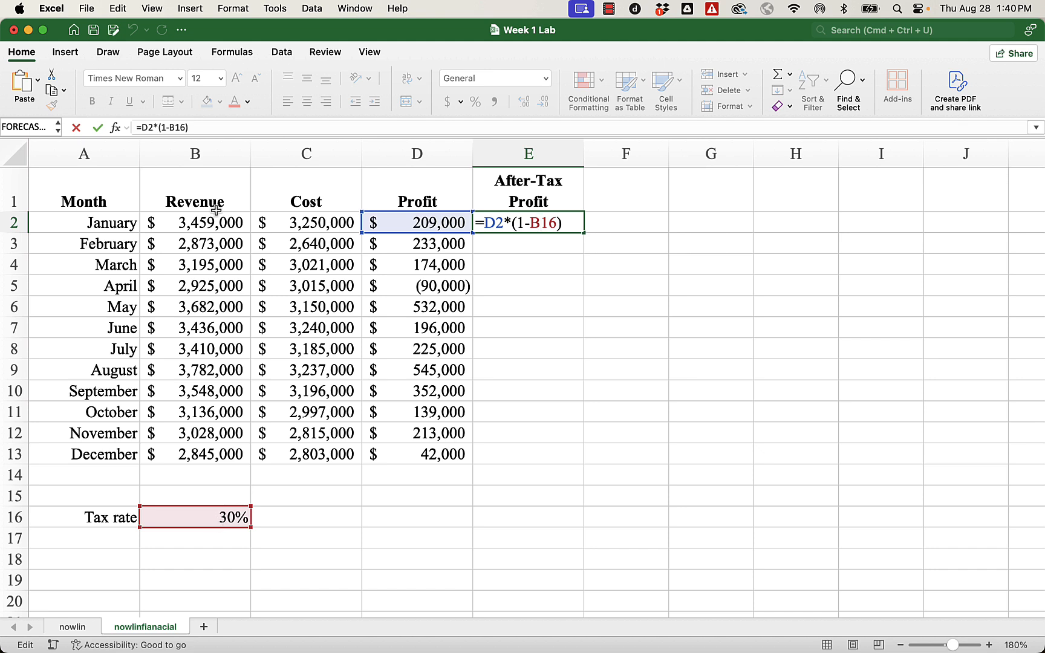
click(176, 127)
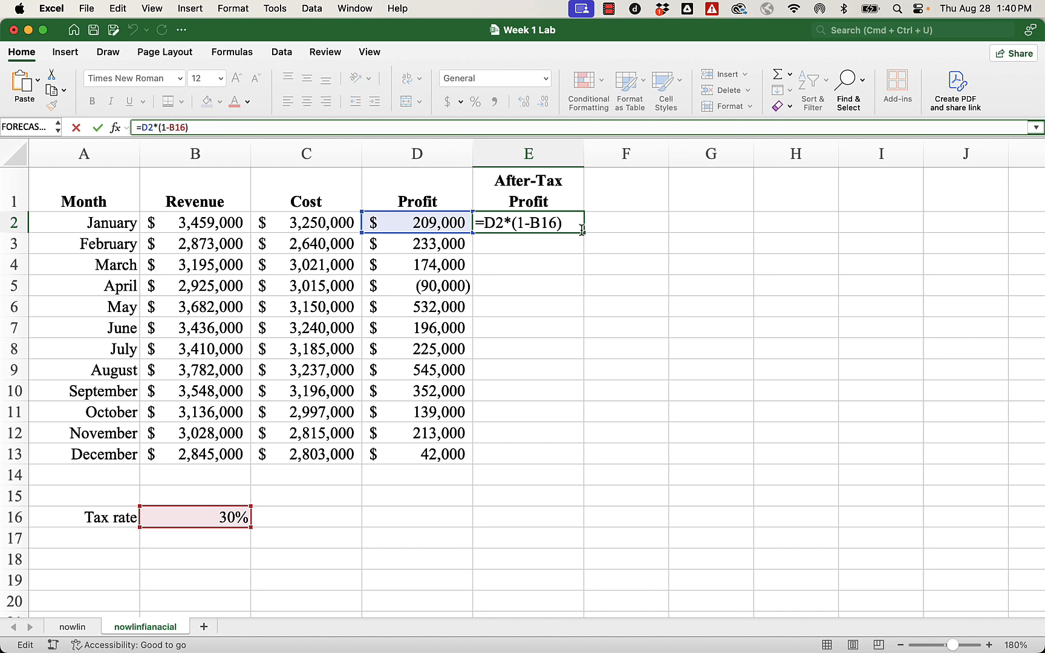
click(948, 251)
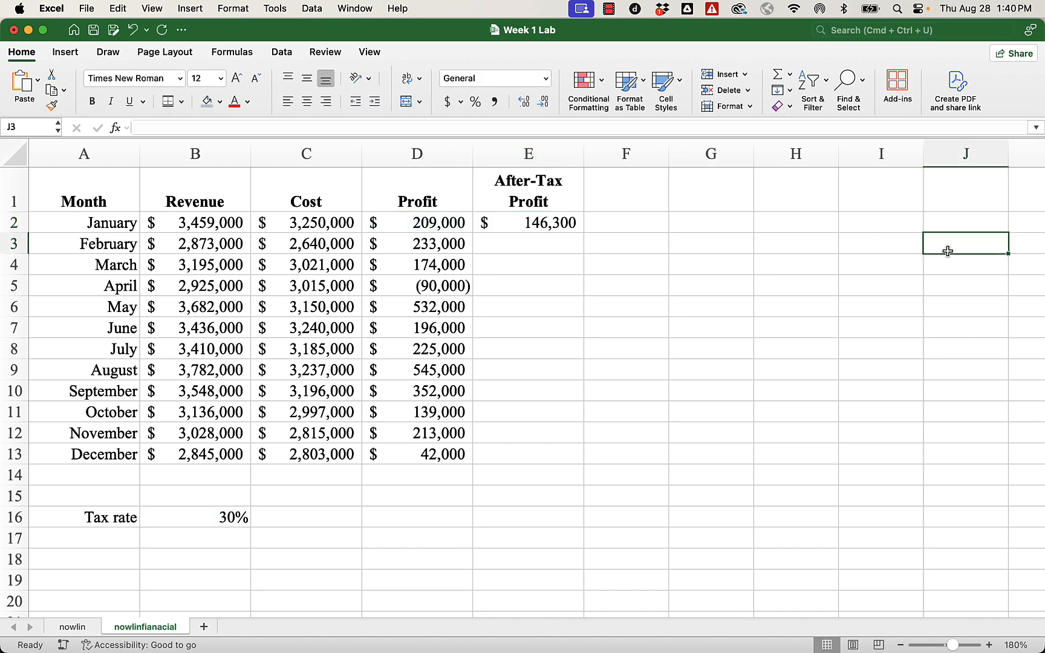
Try to make the tax rate reference in January's after-tax profit formula absolute as $B$16, and abandon the edit.
click(527, 224)
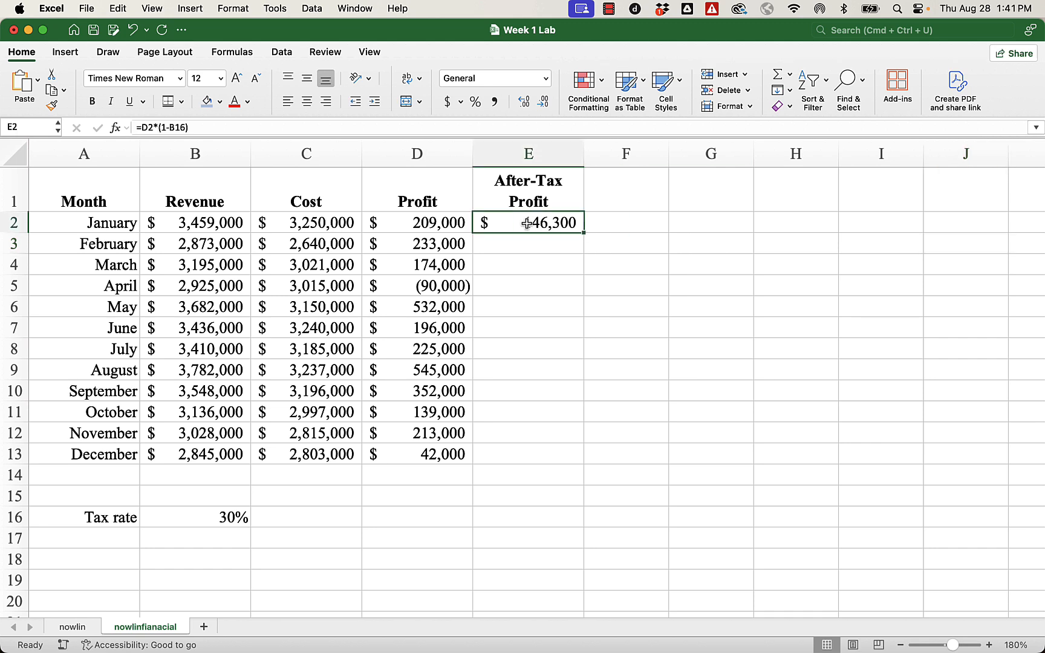
double_click(527, 224)
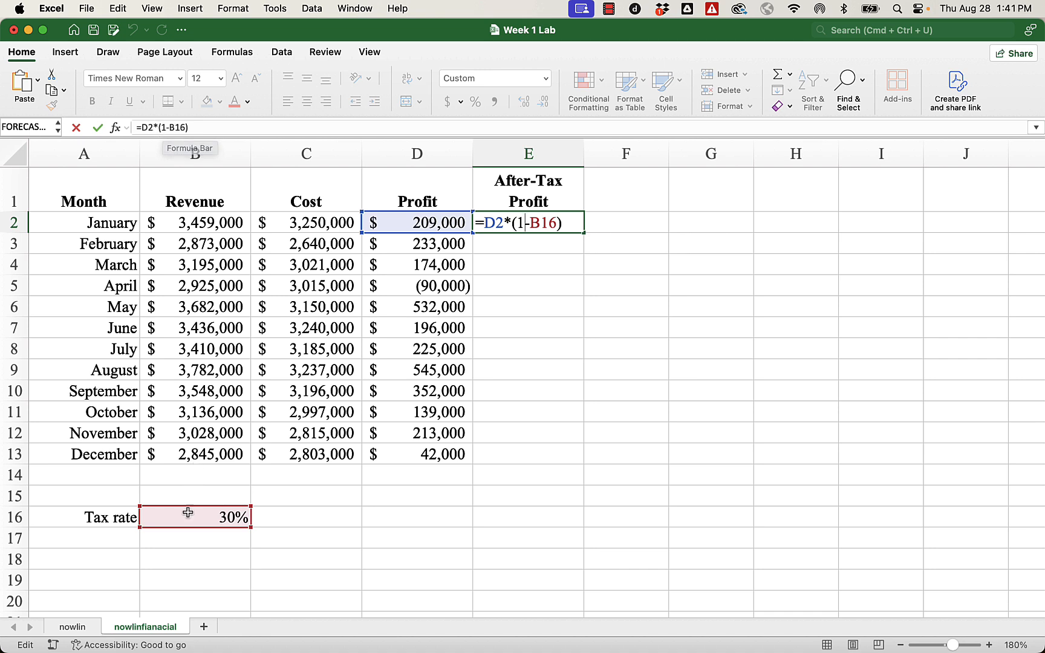
click(179, 127)
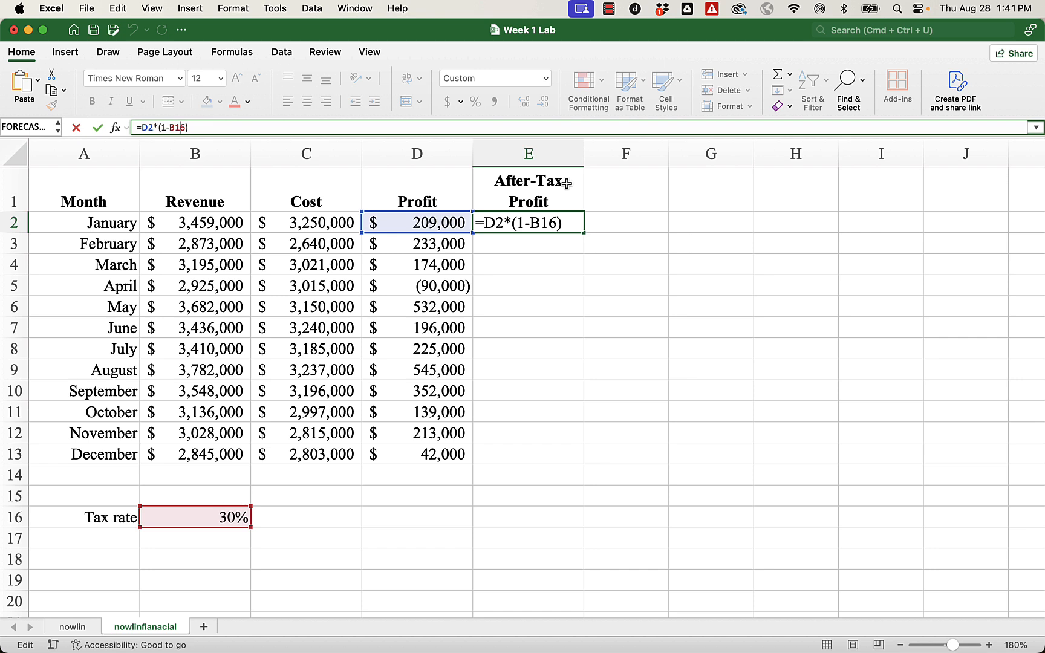
key(F4)
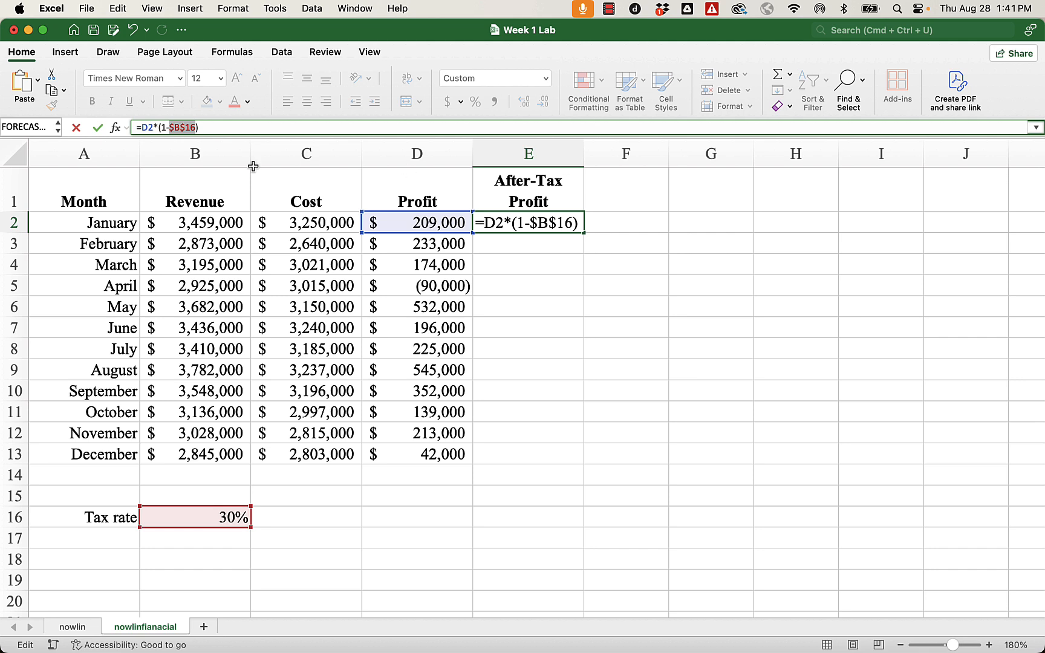
click(596, 387)
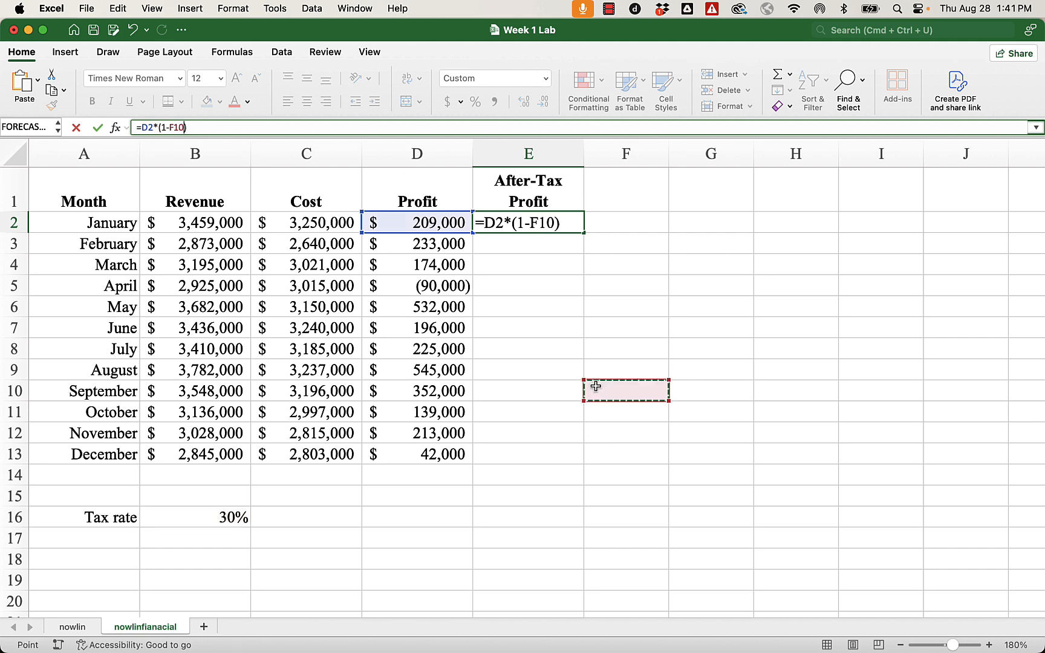
key(Escape)
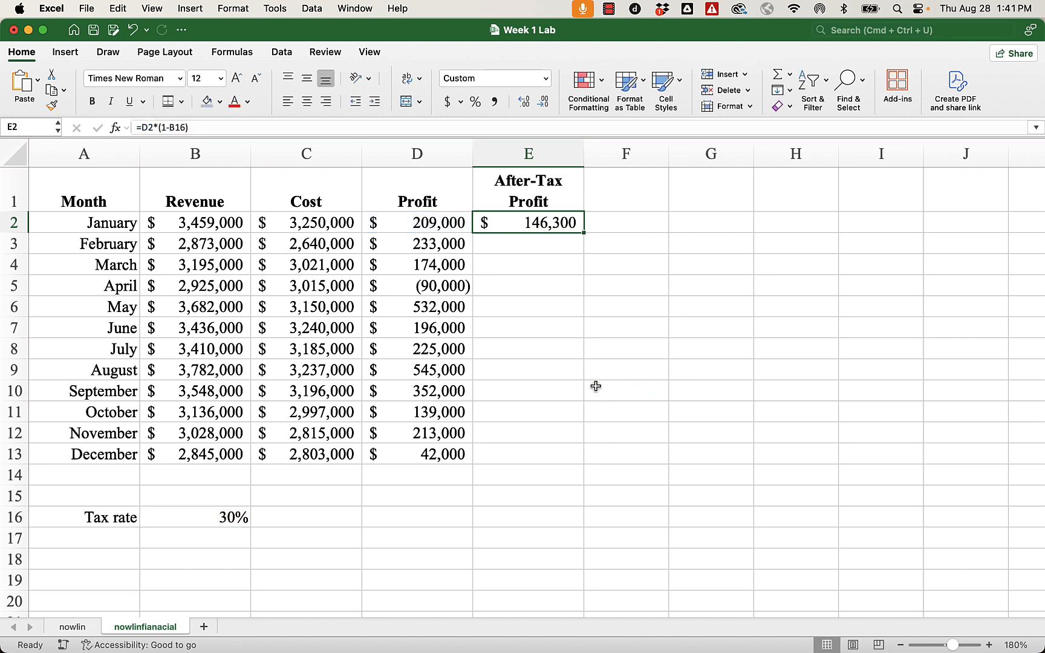
Clear January's after-tax profit formula from E2.
scroll(544, 233, down, 1)
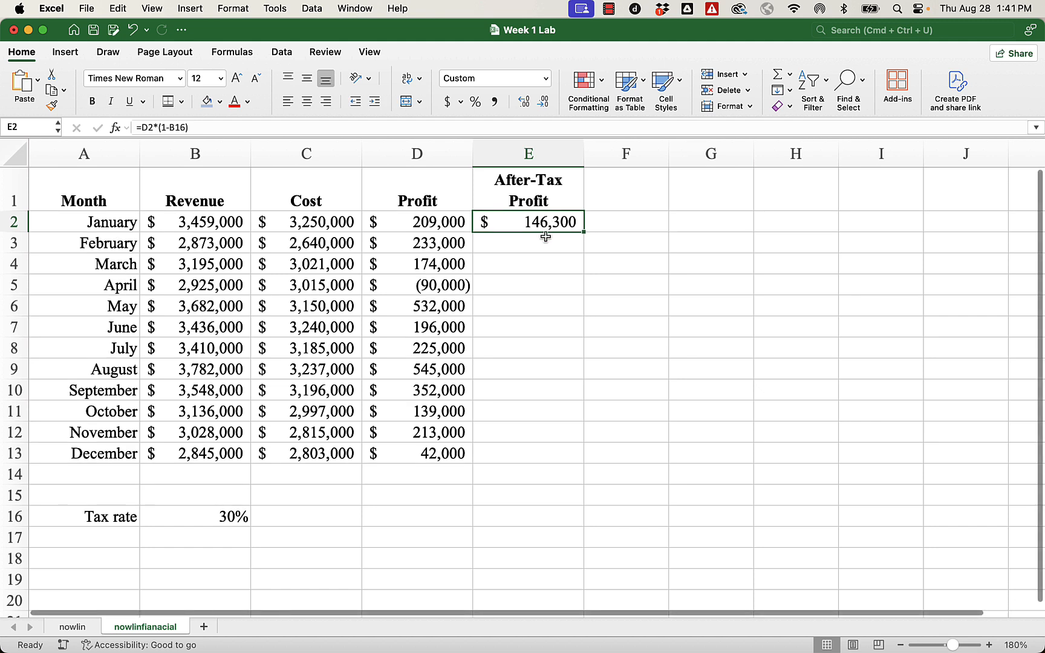
click(681, 296)
click(535, 221)
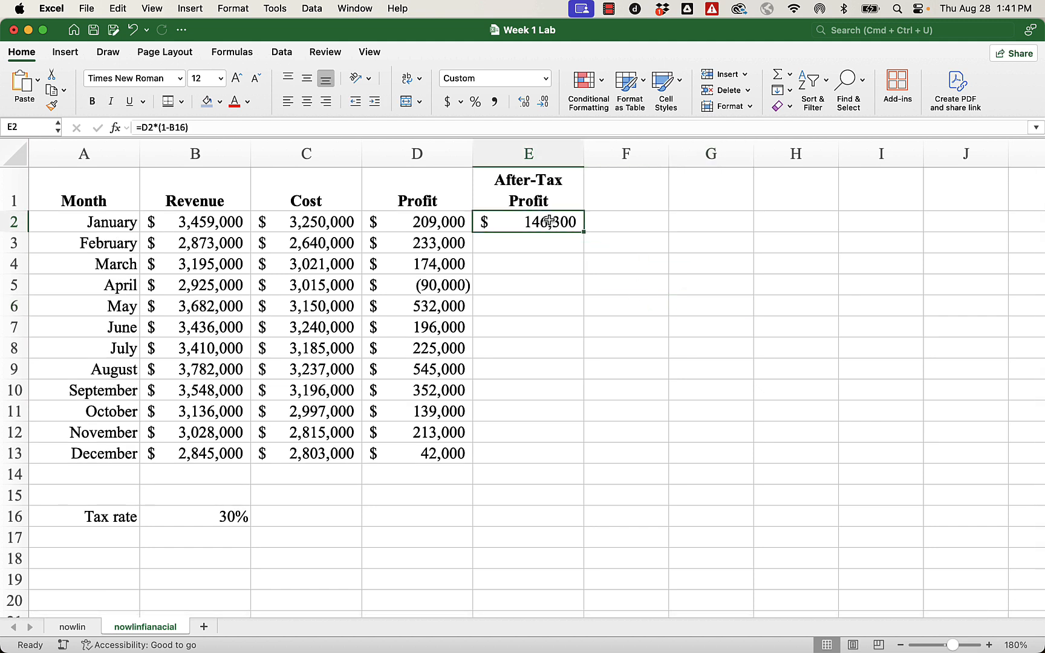
key(Delete)
click(700, 322)
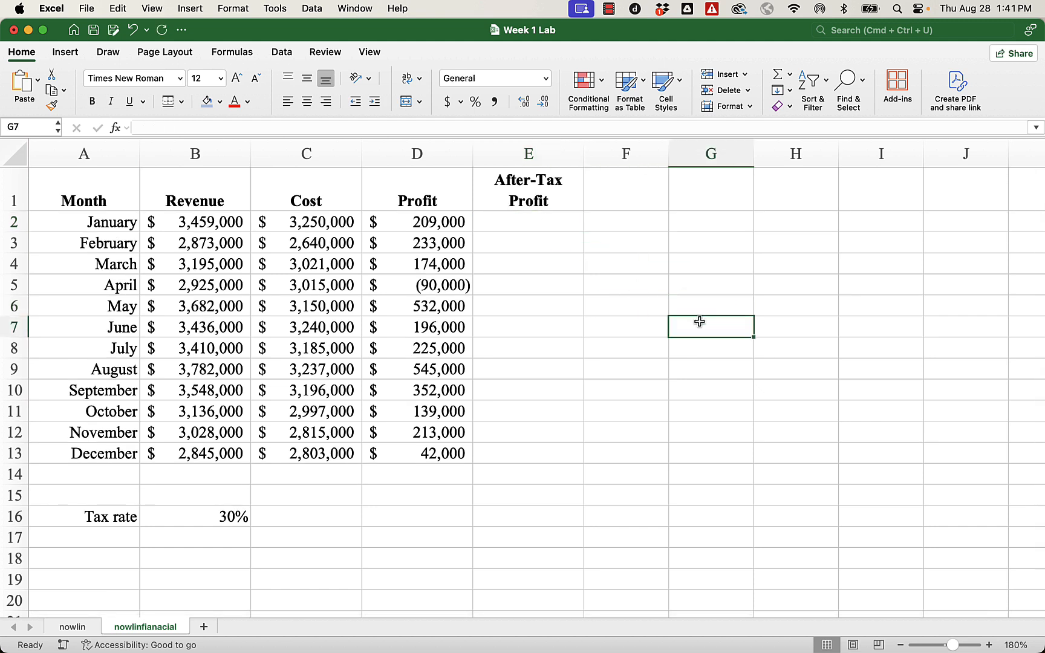
Write the after-tax profit formula =D2*(1-$B$16) in E2 with an absolute tax rate reference, without committing it.
click(534, 224)
text(=)
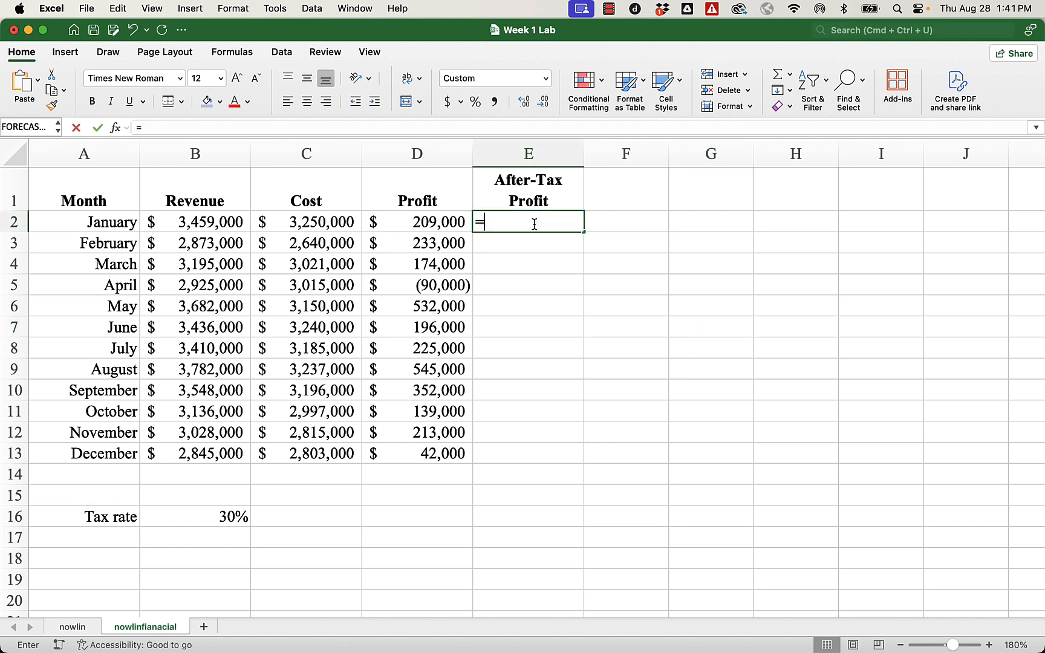
click(437, 224)
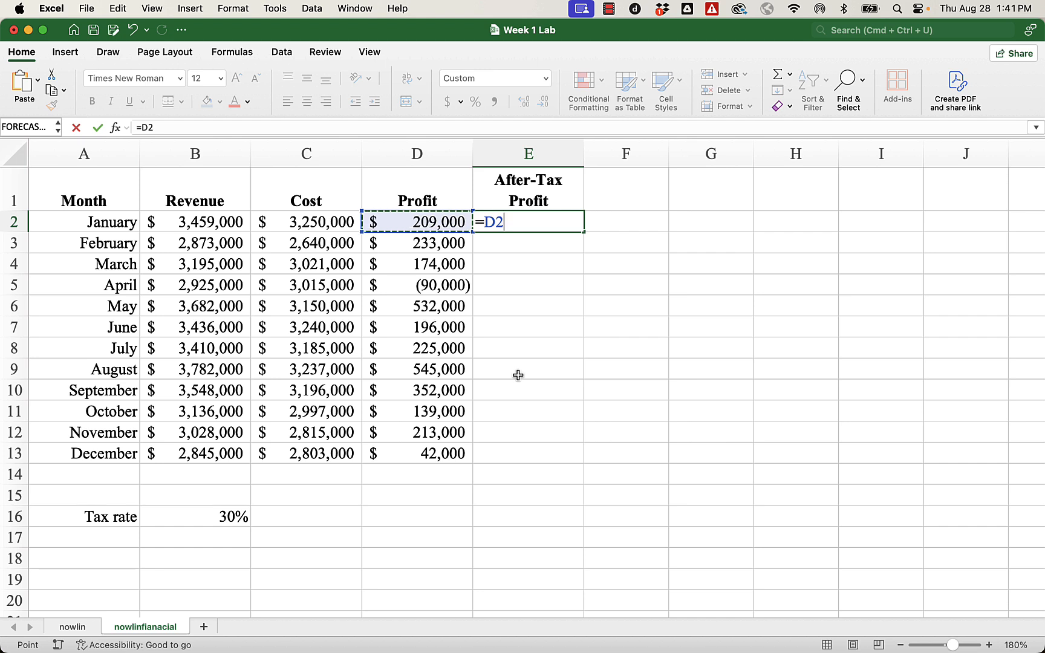
text(*)1)
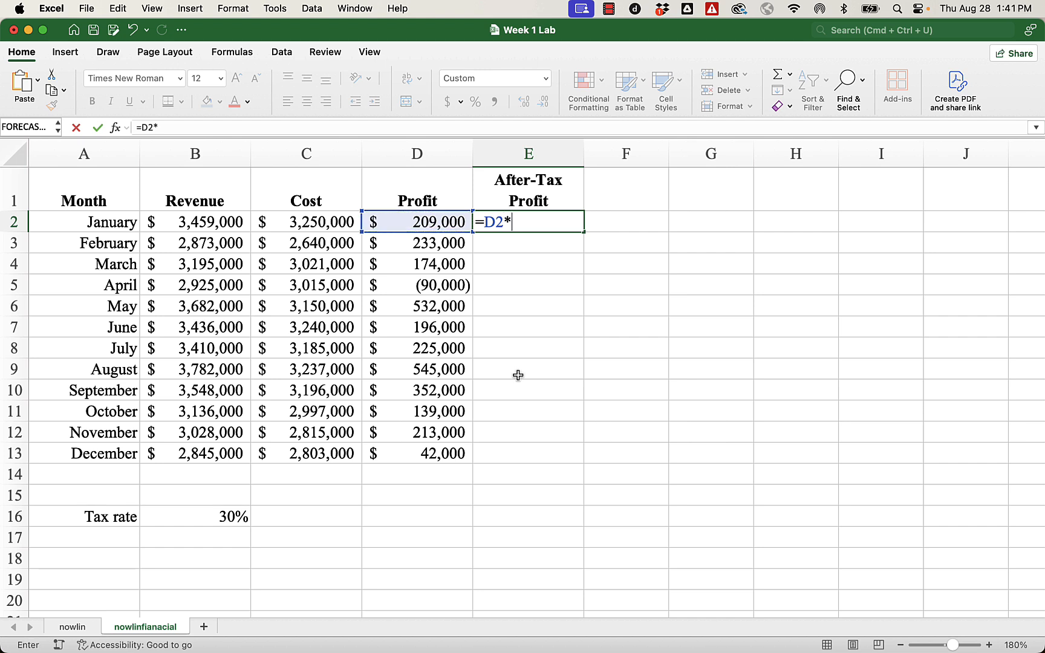
key(BackSpace)
key(BackSpace)
key(BackSpace)
text(*(1-)
click(224, 517)
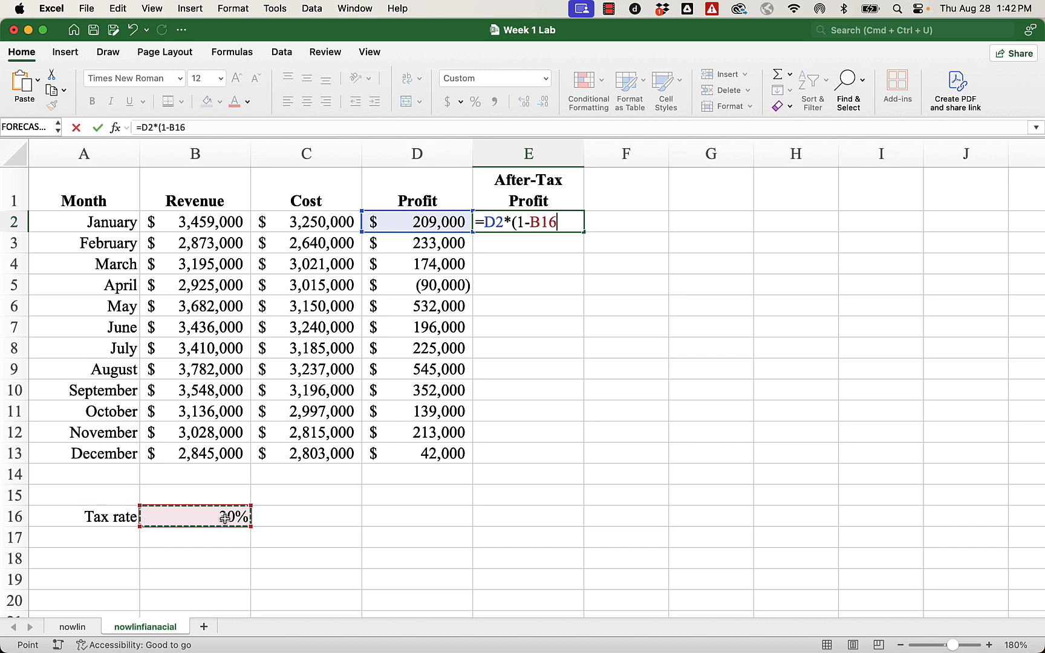
key(F4)
text())
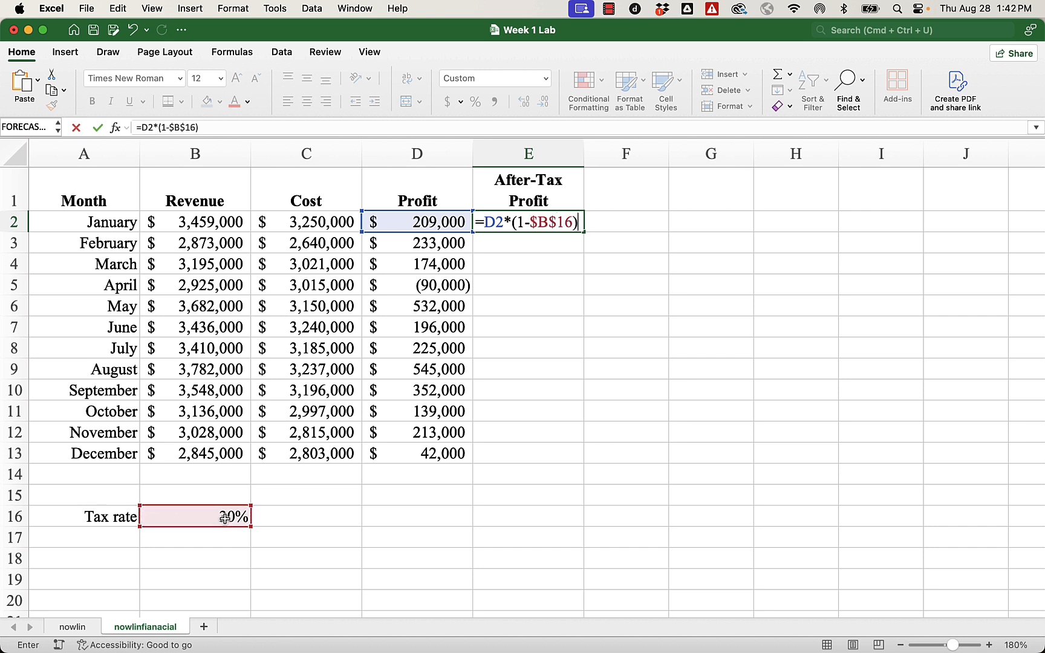
Erase the whole uncommitted after-tax profit formula from E2.
key(BackSpace)
key(BackSpace)
key(BackSpace)
key(BackSpace)
key(BackSpace)
key(BackSpace)
key(BackSpace)
key(BackSpace)
key(BackSpace)
key(BackSpace)
key(BackSpace)
key(BackSpace)
key(BackSpace)
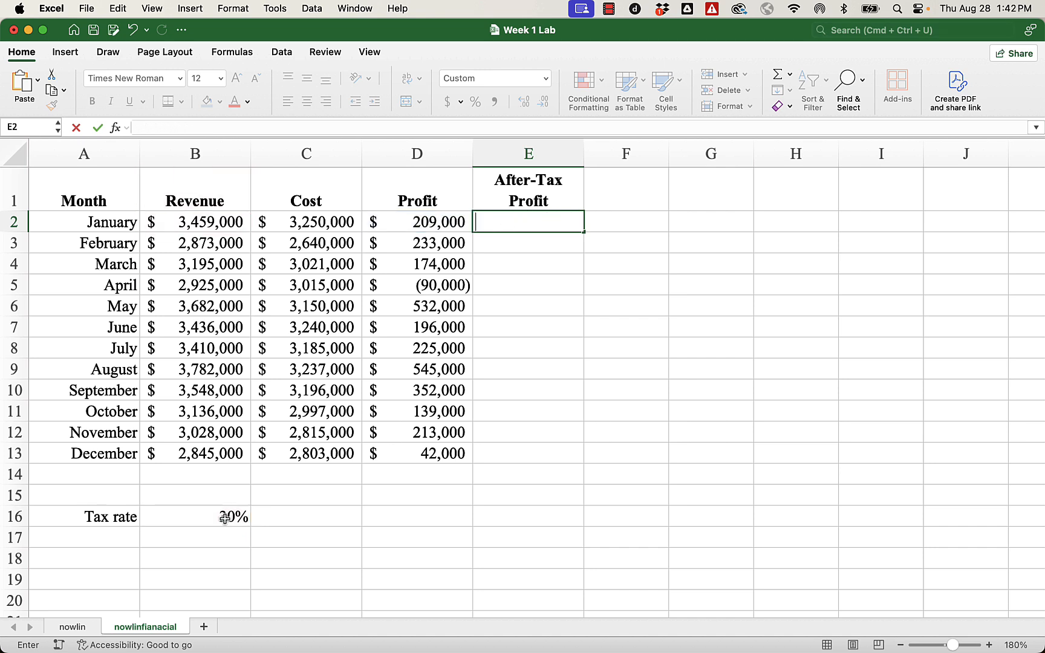
Enter =D2*1-$B$16) in E2 without the opening parenthesis and accept the suggested correction =D2*1-$B$16.
text(=)
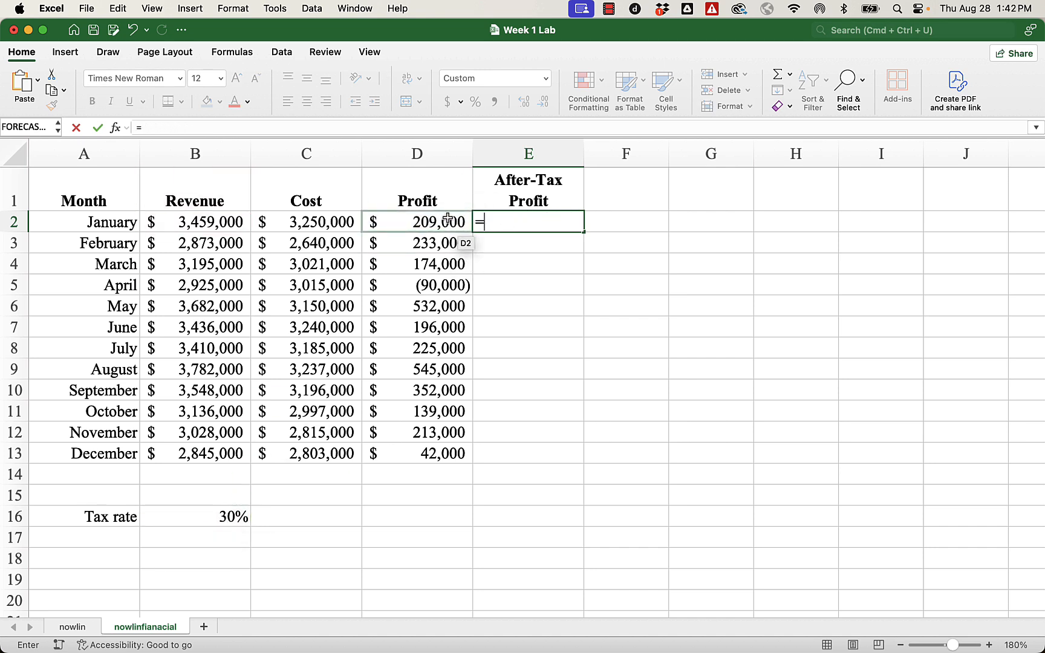
click(448, 219)
text(*1-)
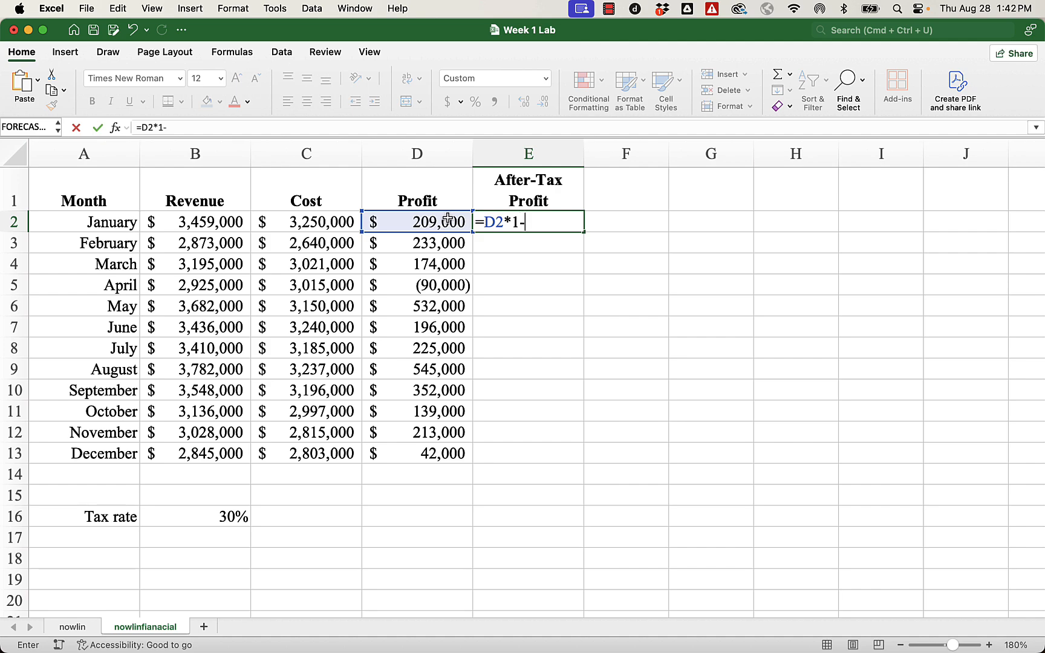
scroll(345, 319, down, 3)
scroll(345, 319, right, 2)
scroll(345, 320, up, 3)
scroll(345, 319, left, 2)
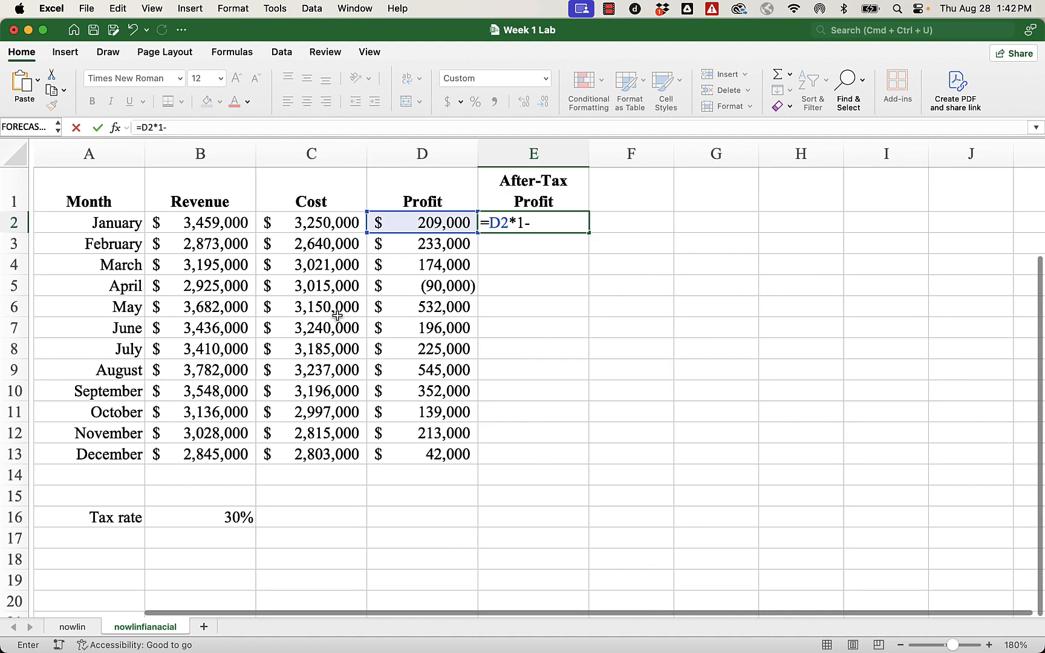
click(197, 516)
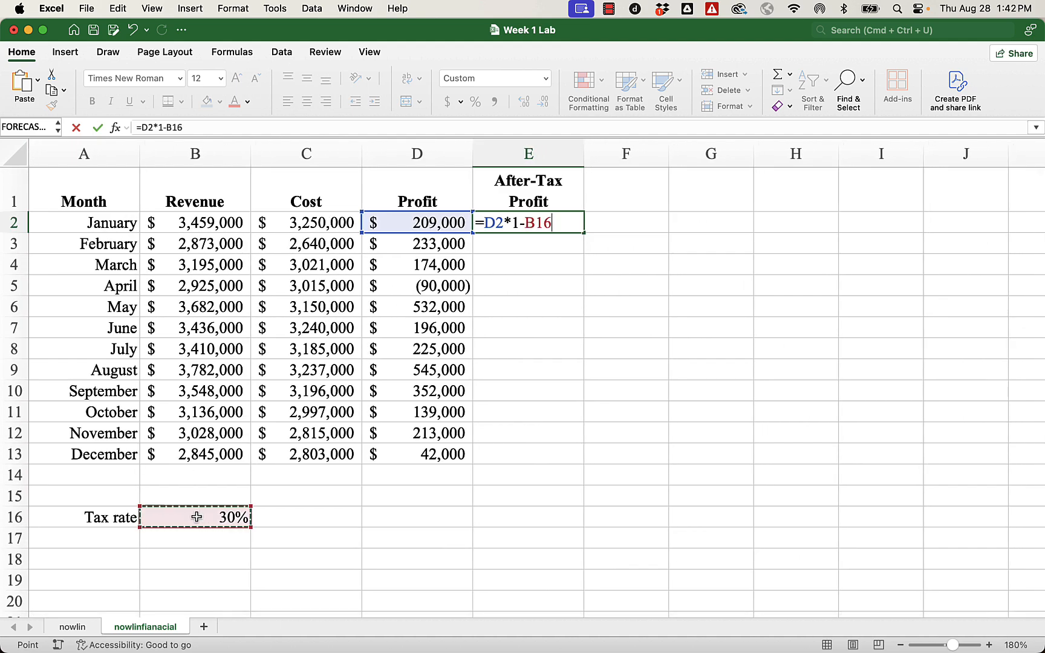
key(F4)
text())
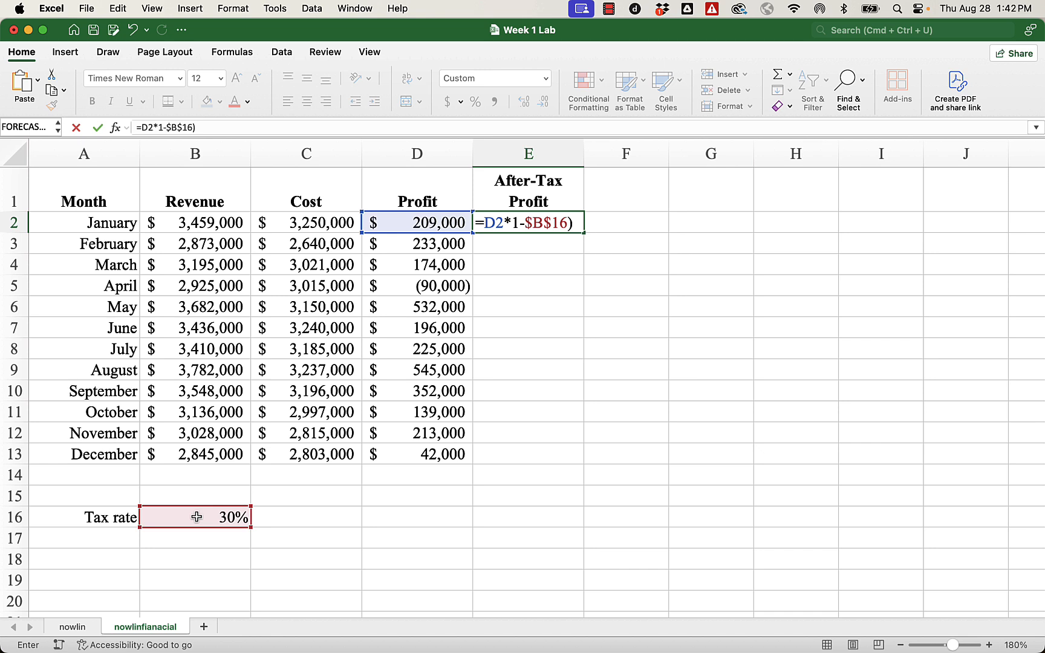
key(Return)
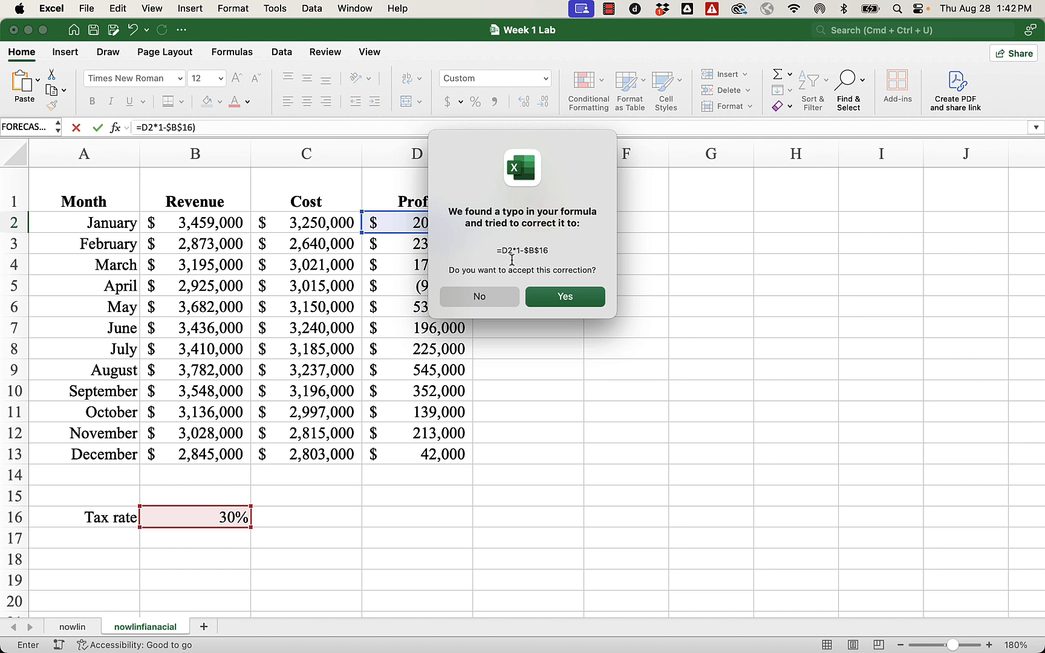
click(553, 306)
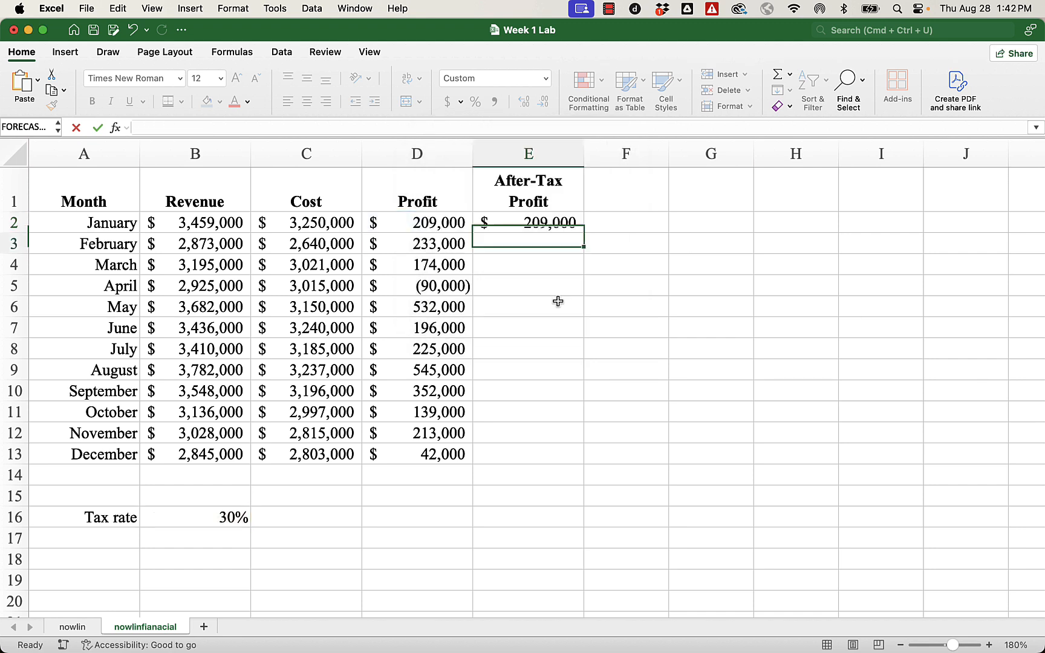
Erase January's incorrect after-tax profit formula from E2, keeping the cell in edit mode.
click(587, 347)
double_click(530, 223)
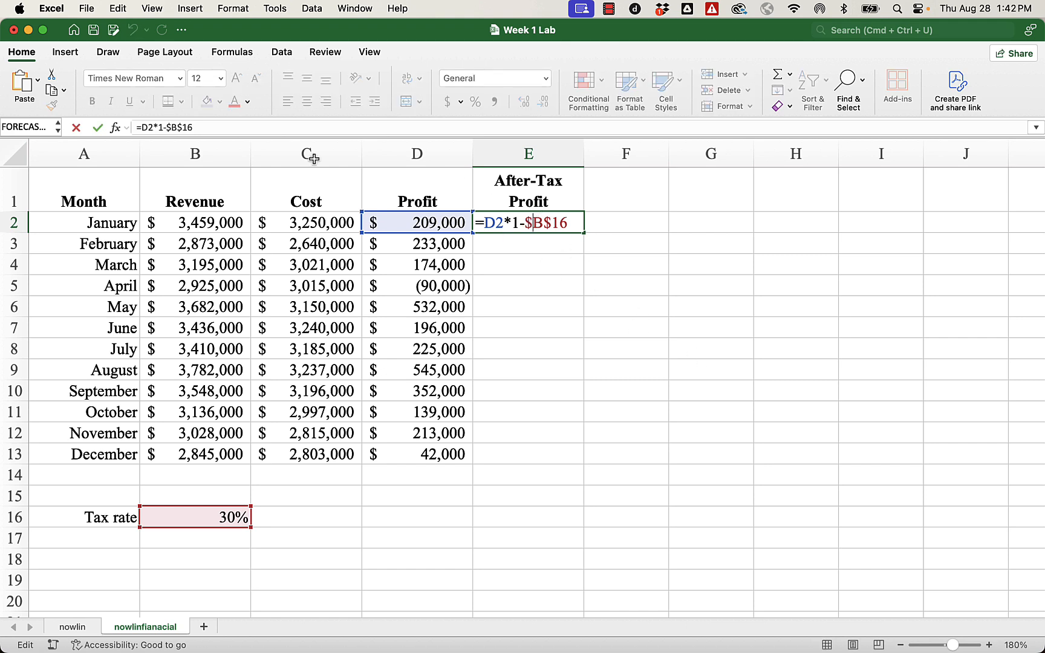
drag(226, 128, 34, 112)
key(BackSpace)
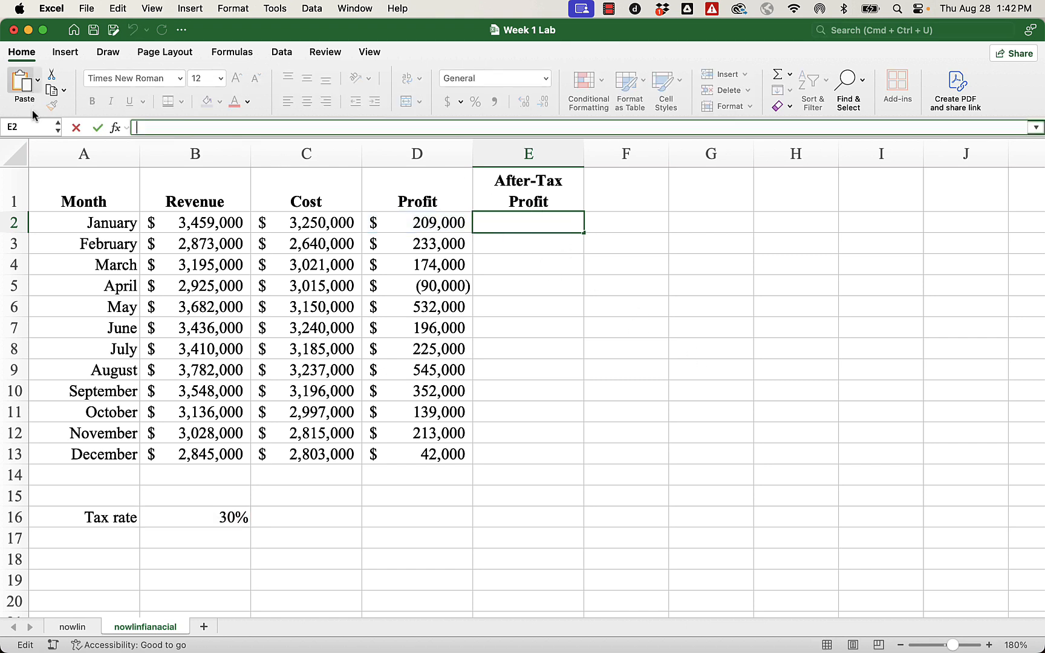
Enter January's after-tax profit formula =D2*(1-$B$16) in E2, with an absolute reference to the tax rate.
text(=)
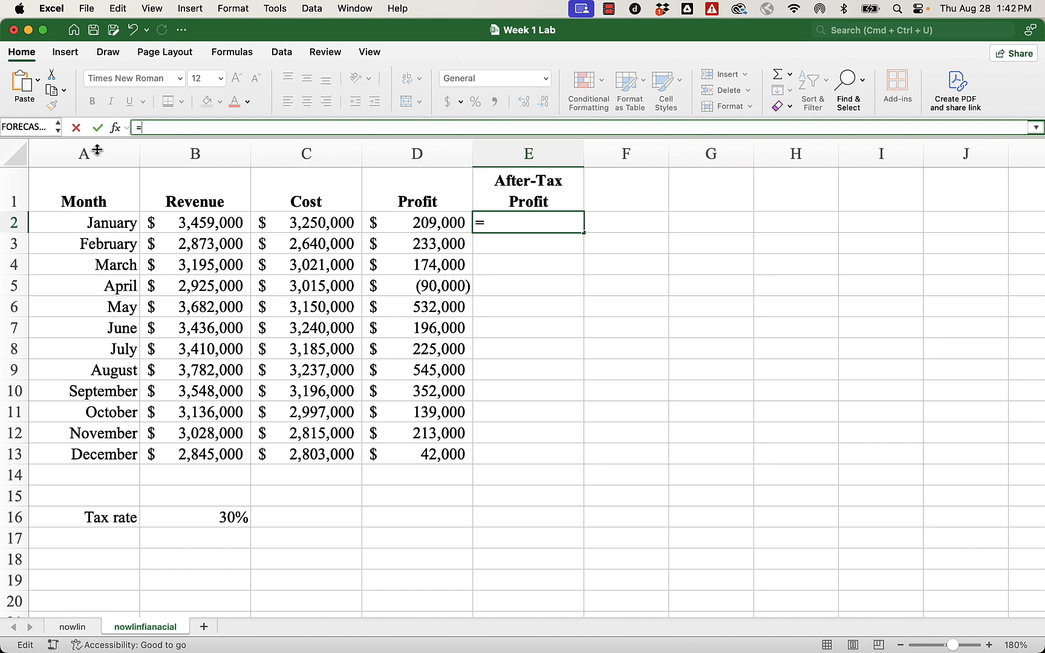
click(434, 225)
text(*()
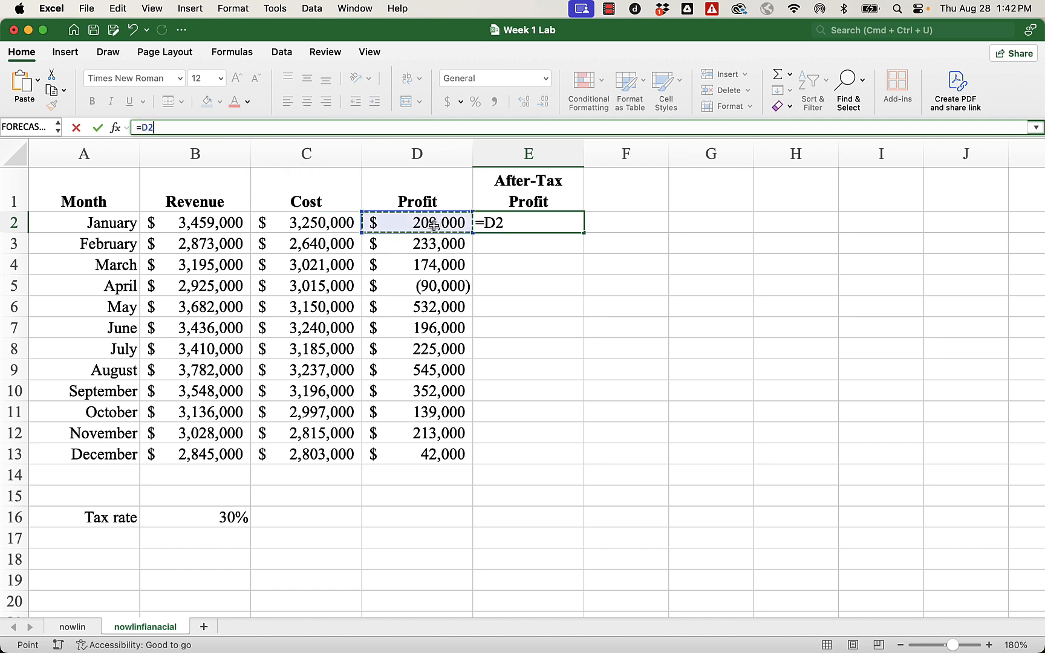
text(1)
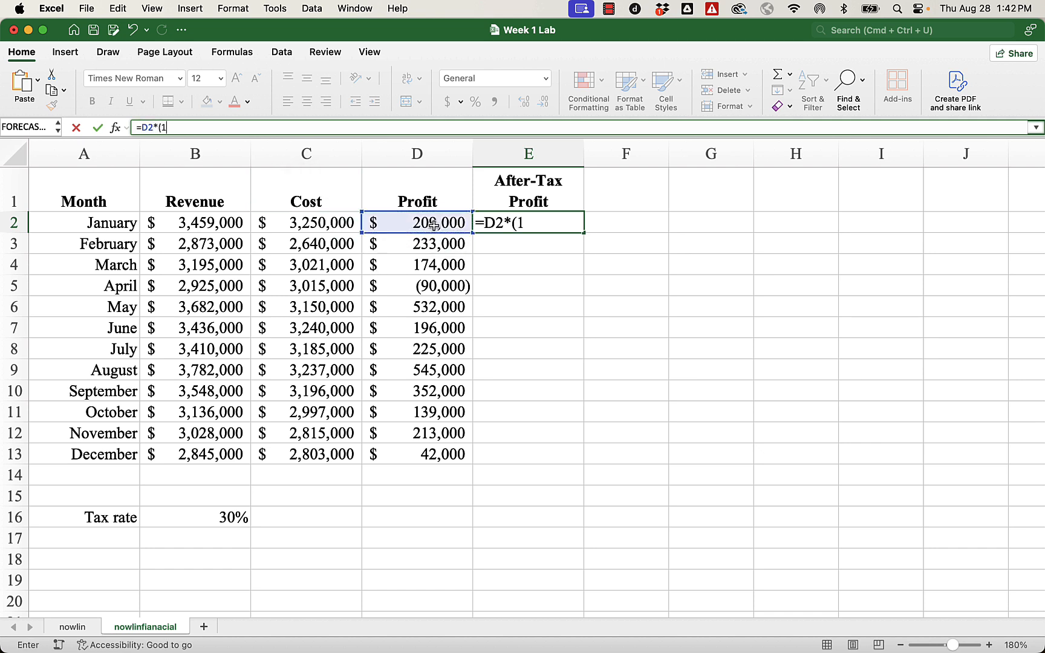
text(-)
click(192, 518)
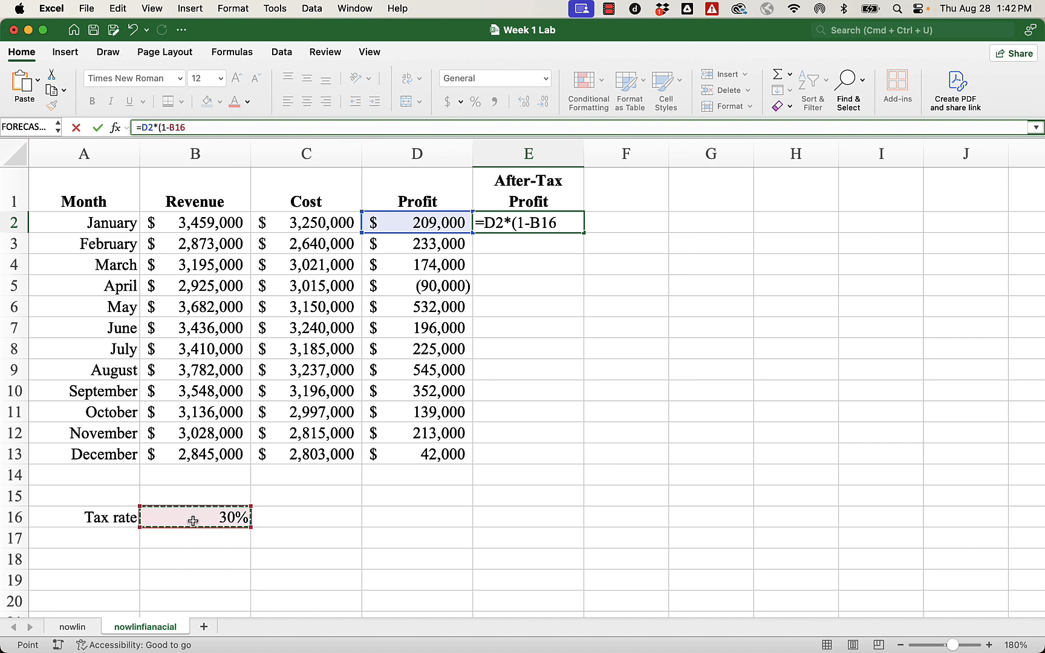
key(super+t)
text())
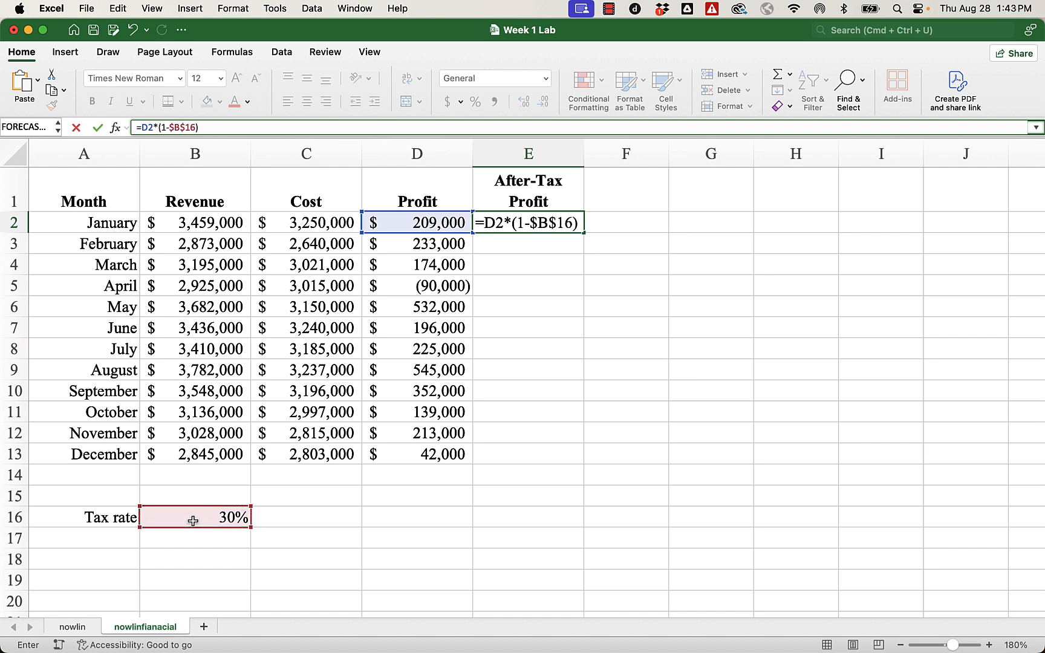
key(Return)
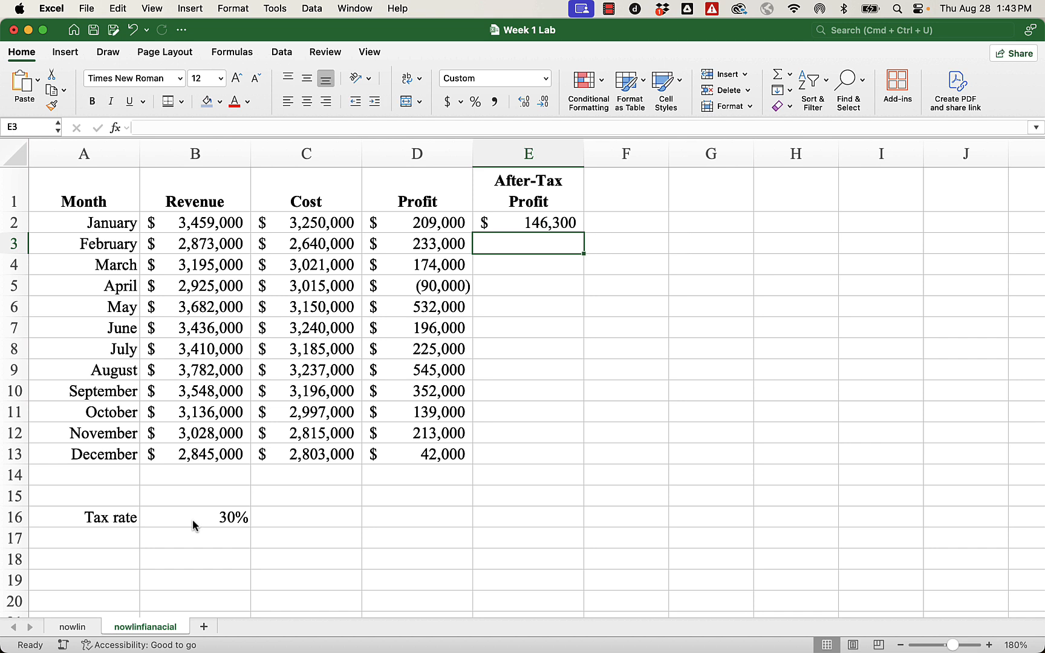
Copy January's after-tax profit formula from E2 down to December in E13 and deselect the filled range.
click(515, 224)
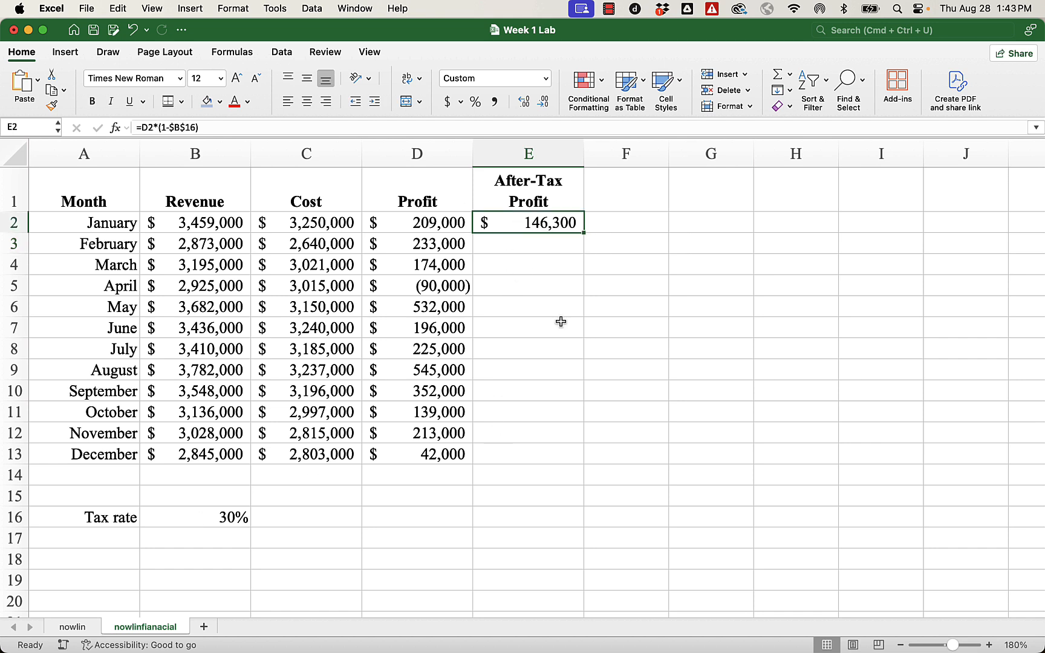
double_click(581, 232)
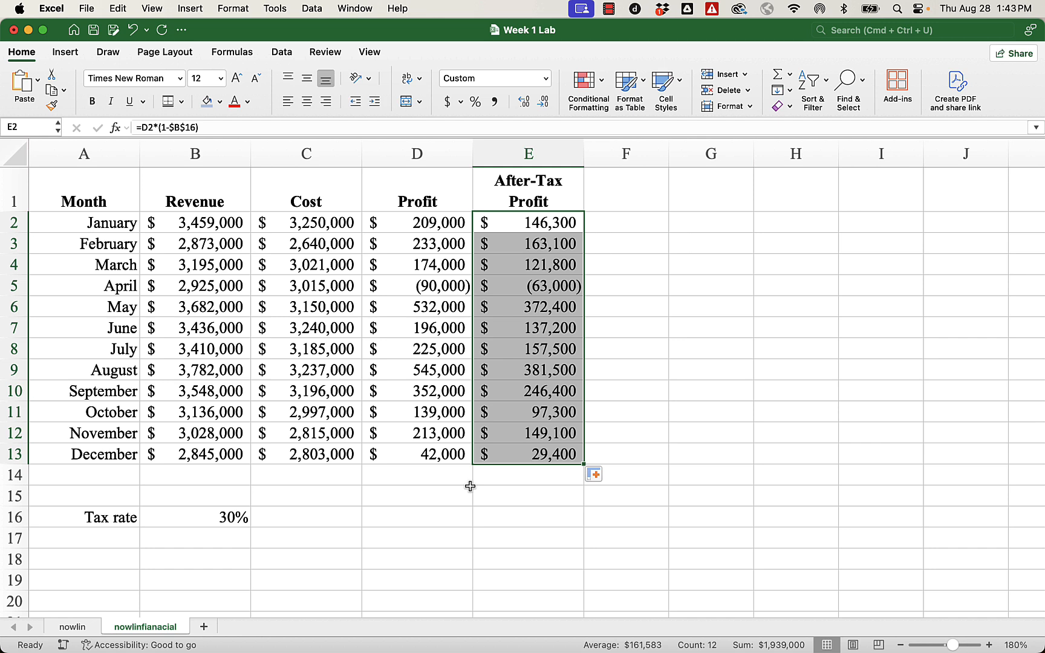
click(501, 530)
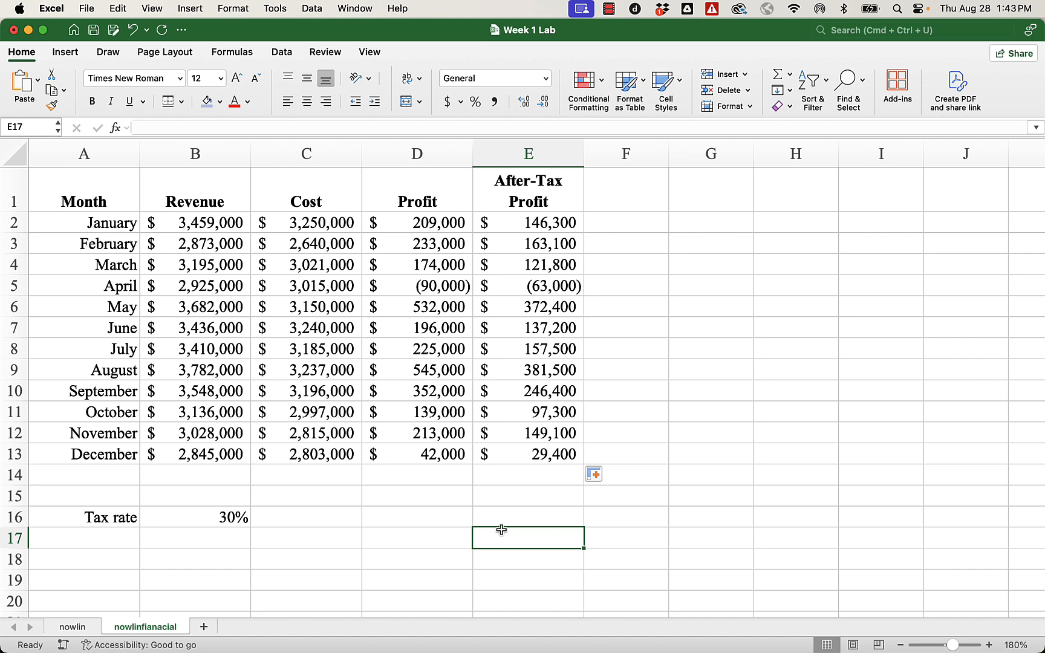
Inspect the tax rate in B16 and January's profit and after-tax profit formulas in D2 and E2.
click(210, 518)
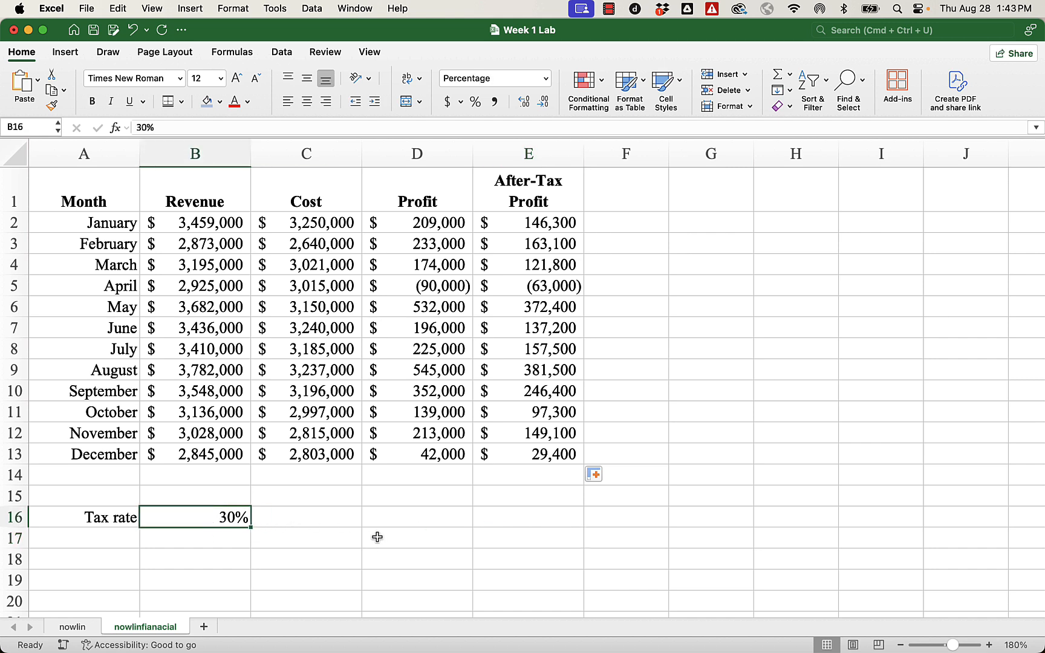
click(419, 219)
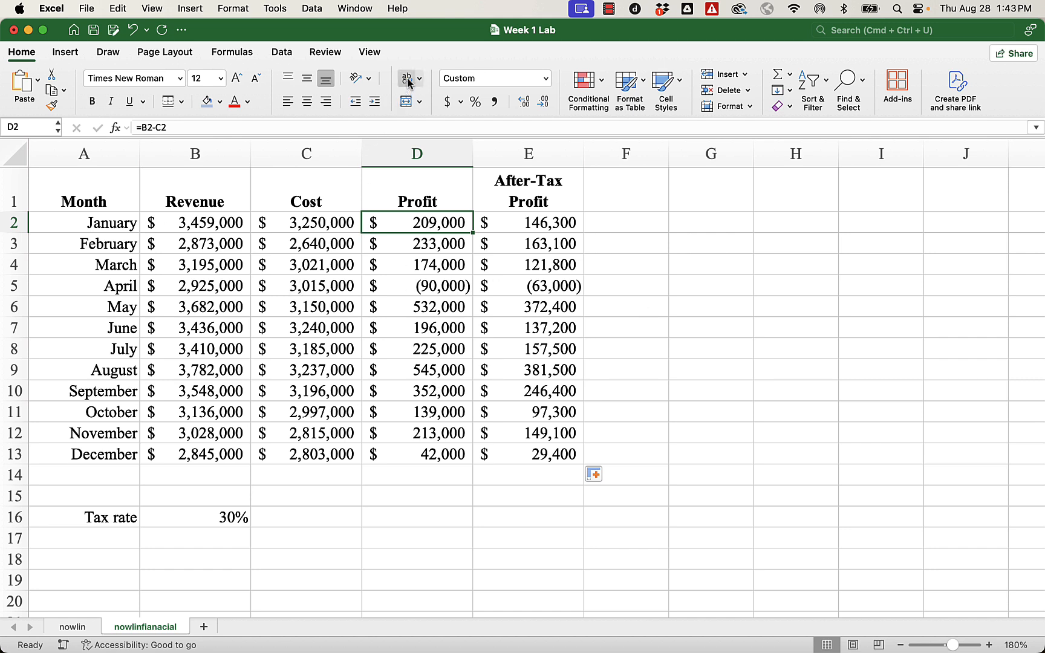
click(504, 227)
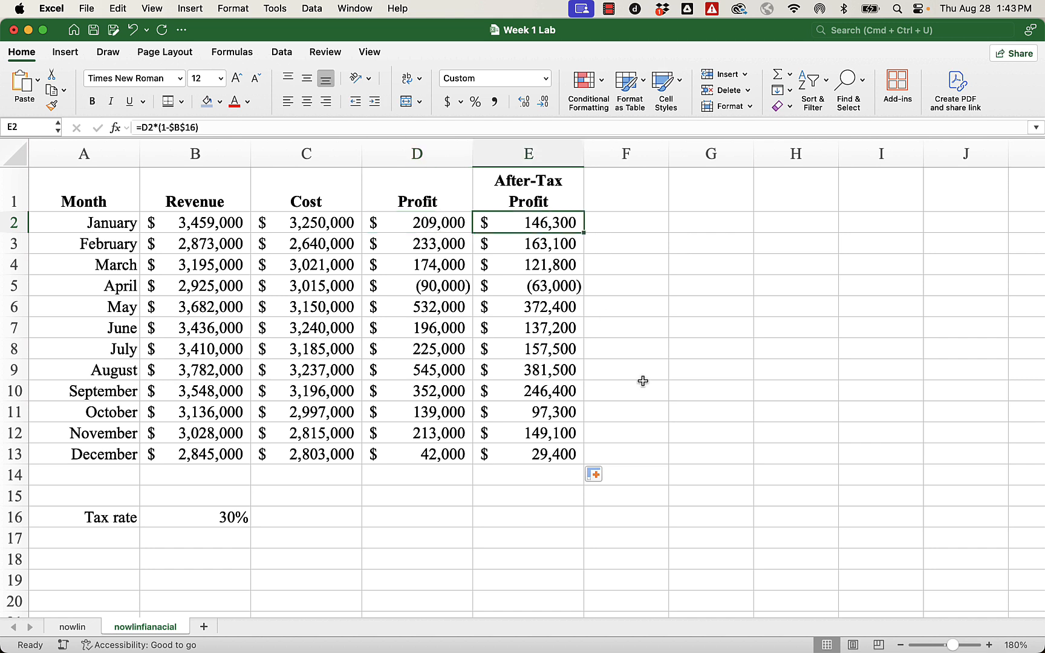